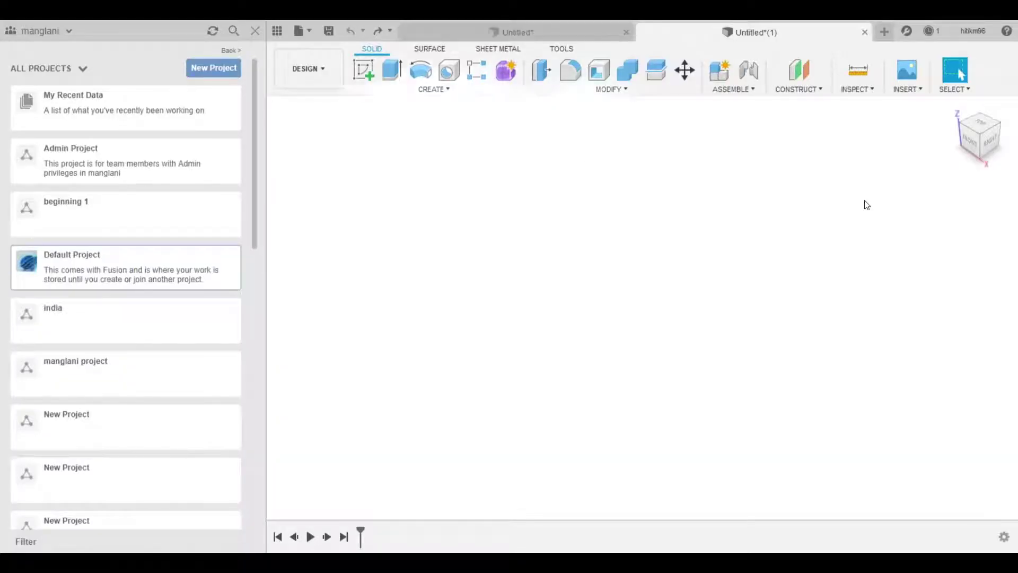
- Start a sketch on the vertical origin plane and centre a circle on the origin
click(361, 69)
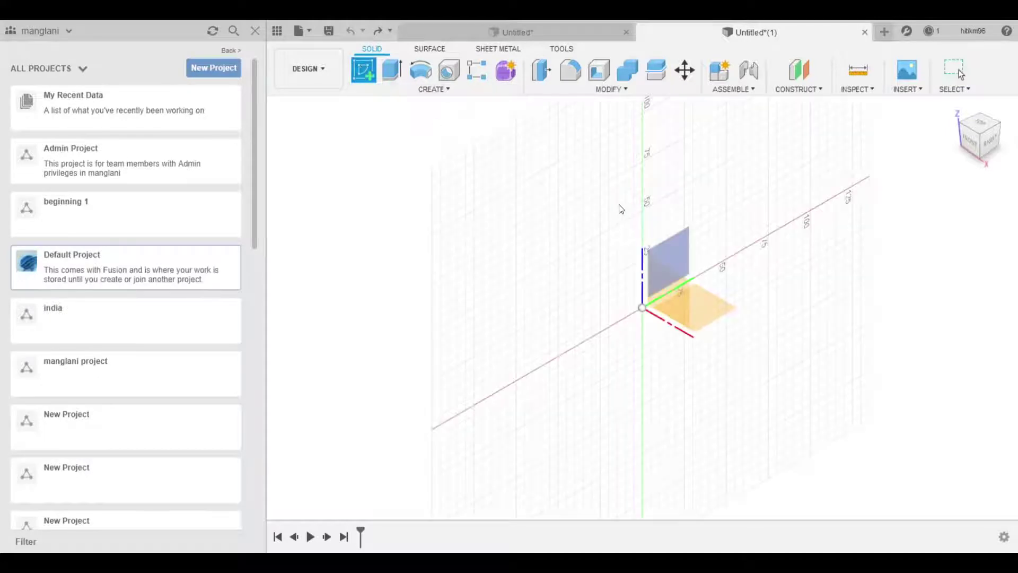
click(672, 256)
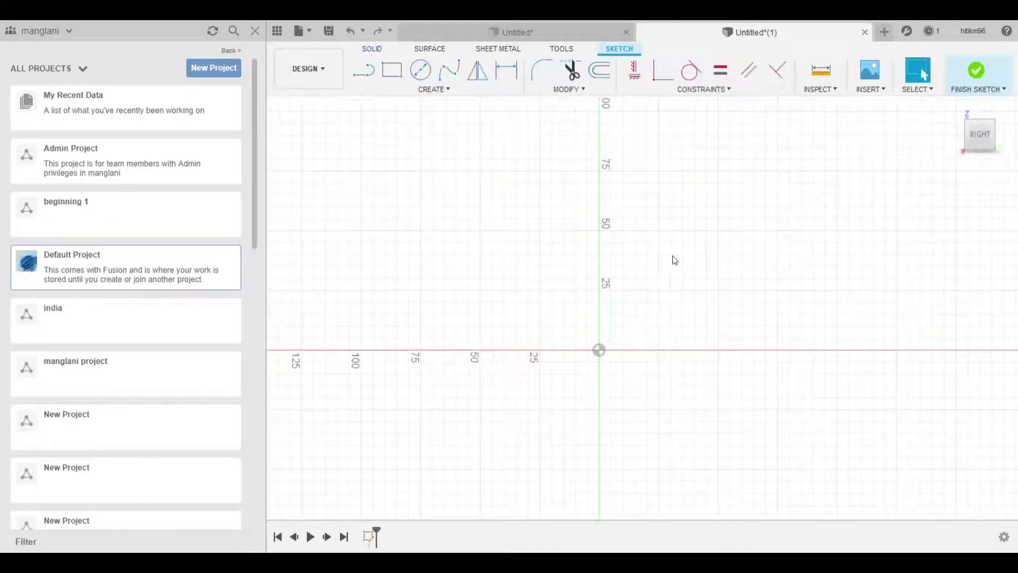
key(c)
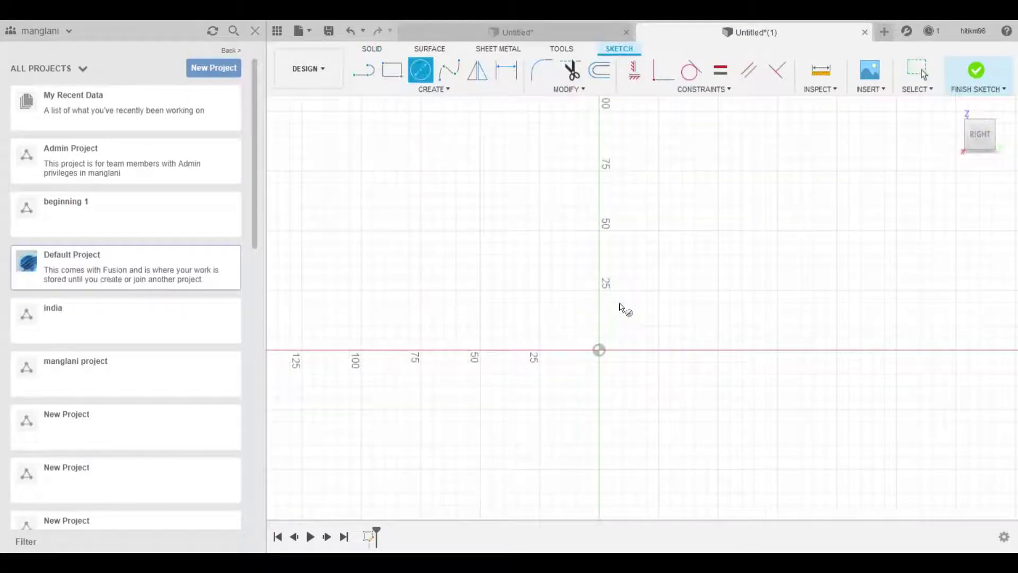
click(599, 350)
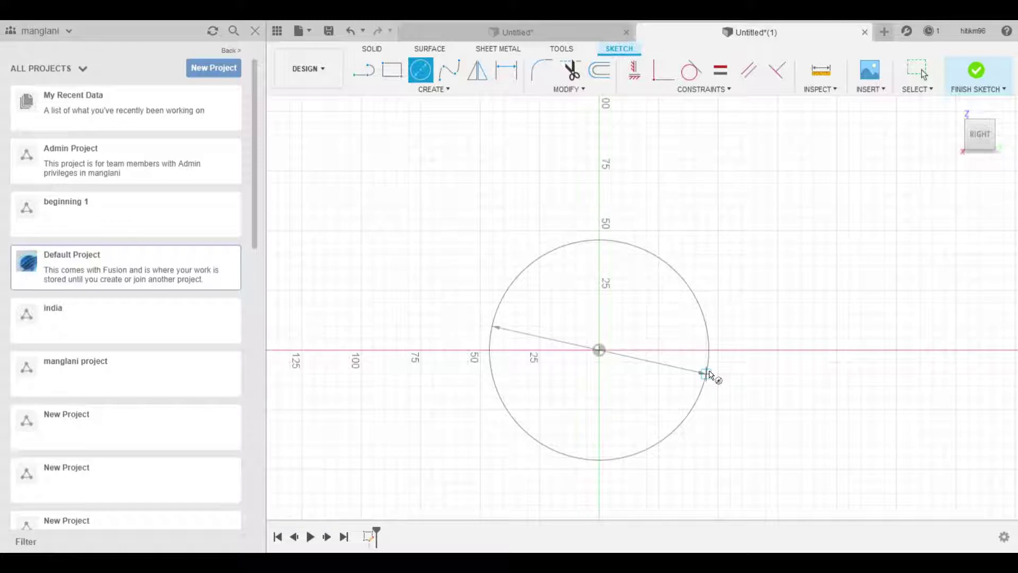
- Give the circle a 235 mm diameter and begin extruding it
text(25)
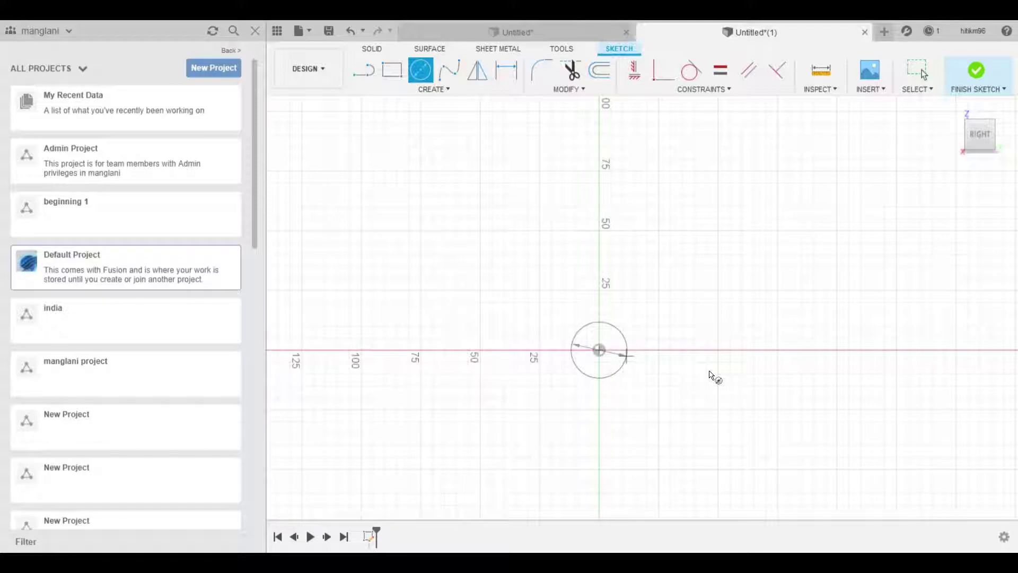
text(0)
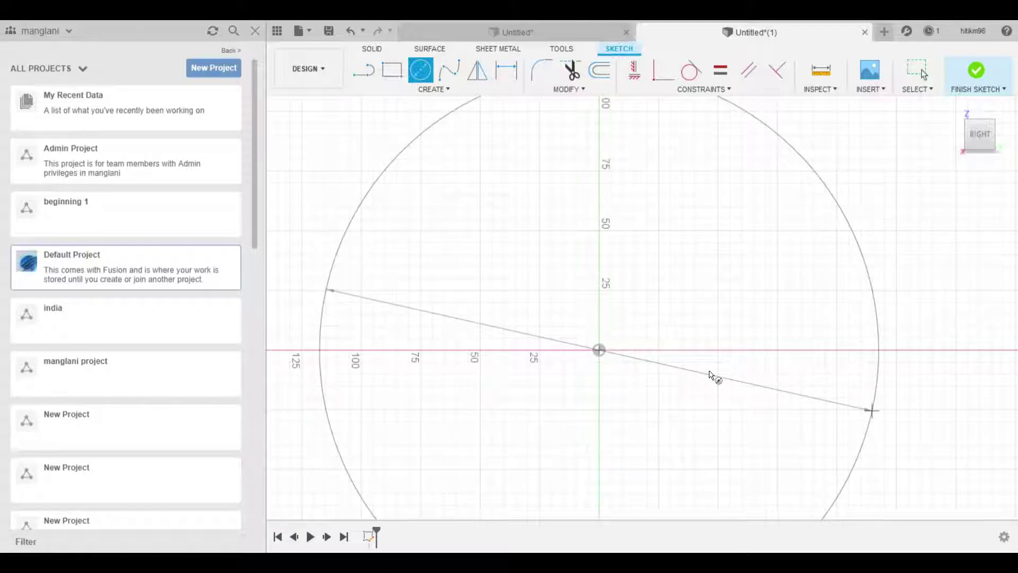
scroll(710, 375, up, 3)
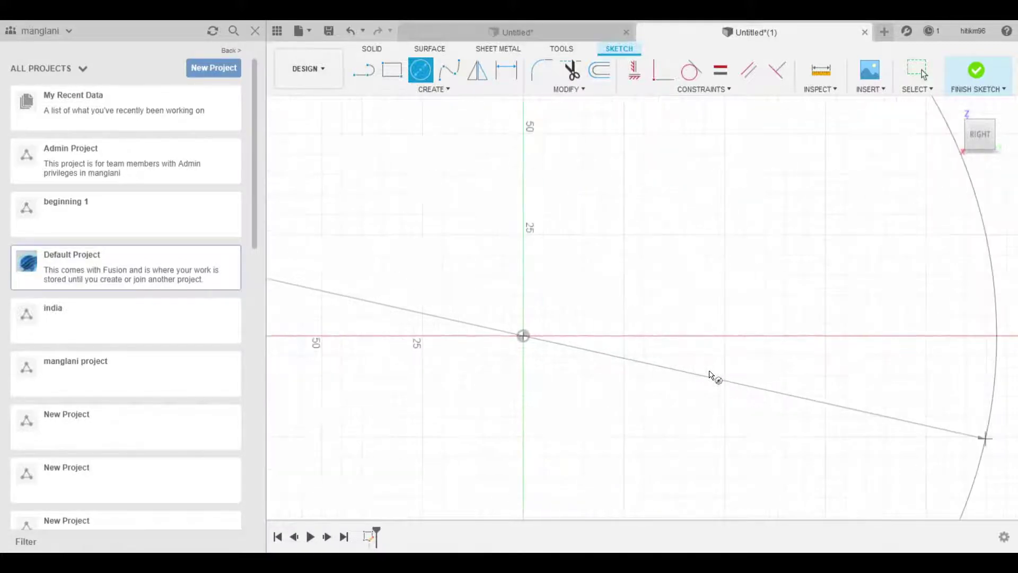
scroll(710, 375, down, 3)
scroll(711, 375, down, 1)
scroll(710, 375, down, 1)
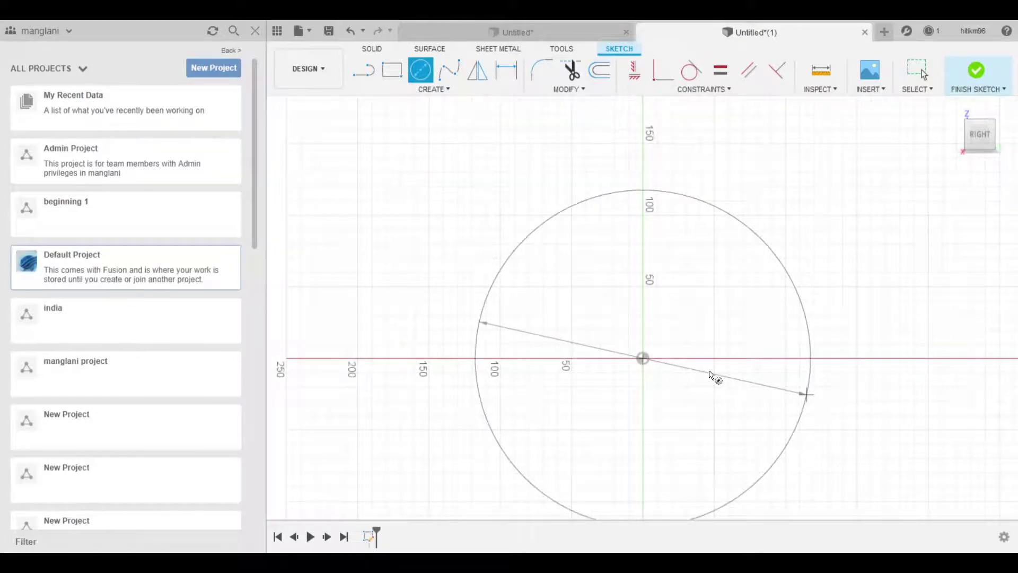
scroll(700, 371, down, 1)
scroll(532, 362, down, 1)
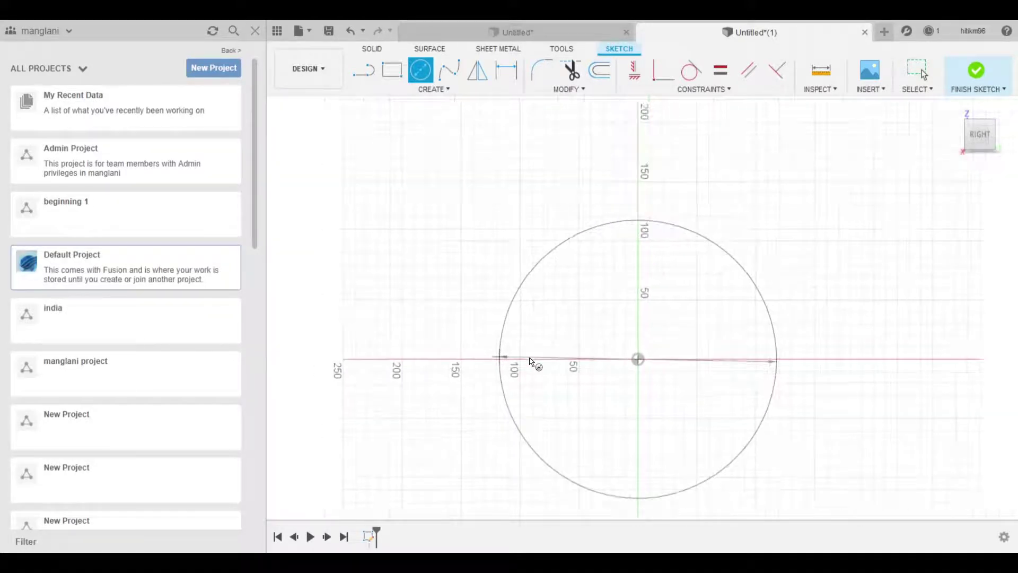
scroll(532, 362, down, 1)
scroll(531, 362, up, 1)
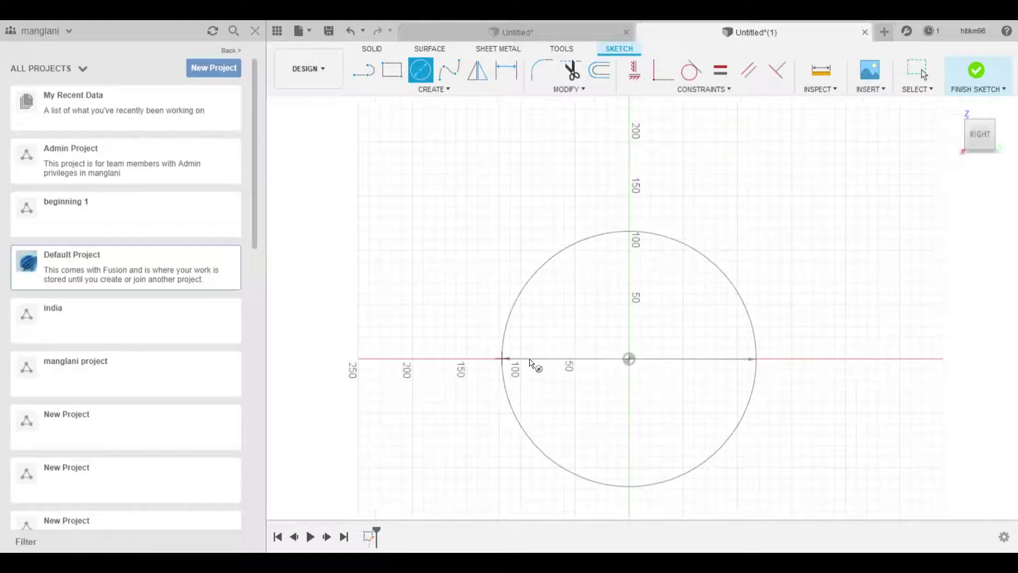
scroll(532, 362, up, 1)
scroll(533, 363, down, 3)
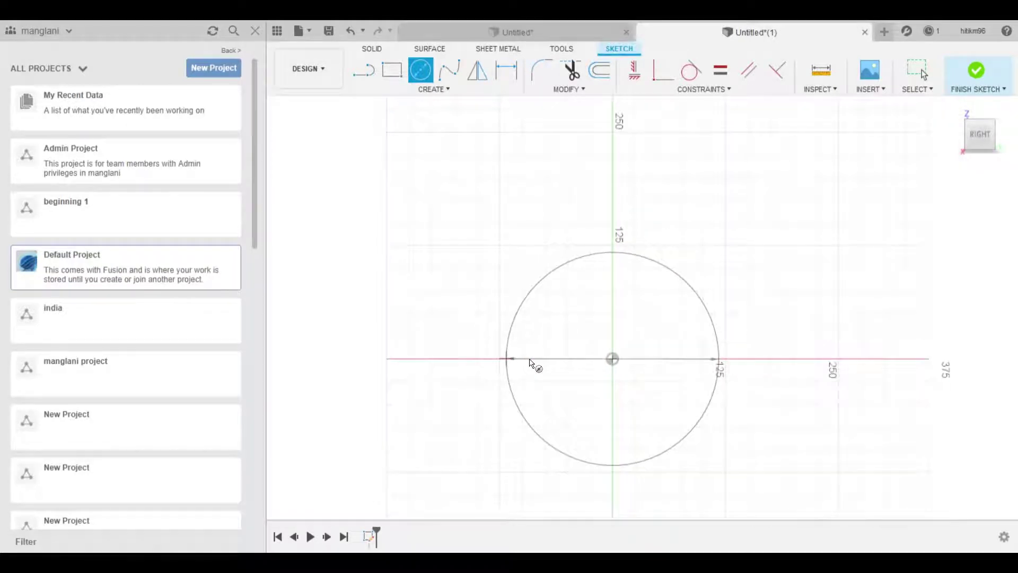
click(598, 375)
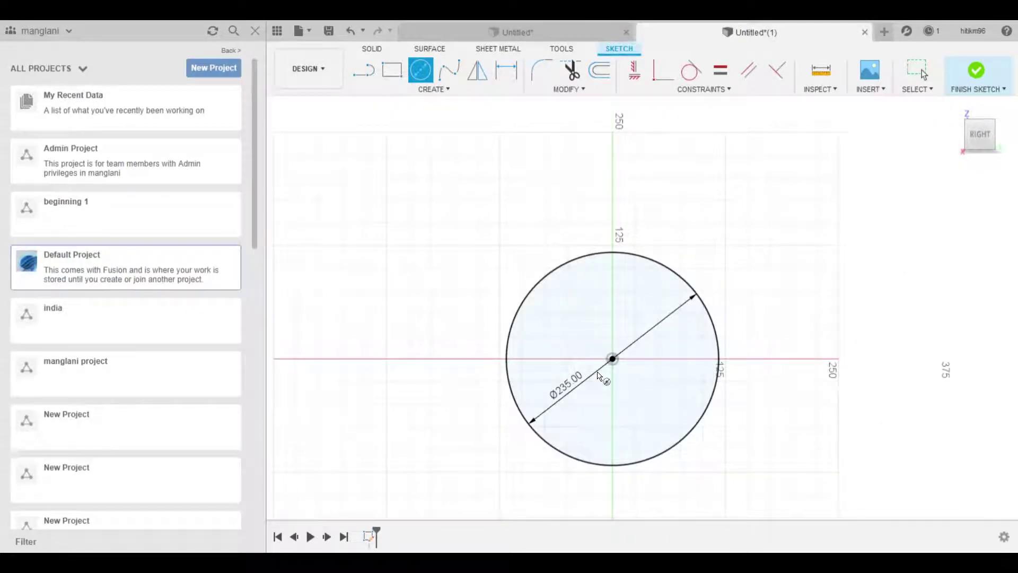
key(e)
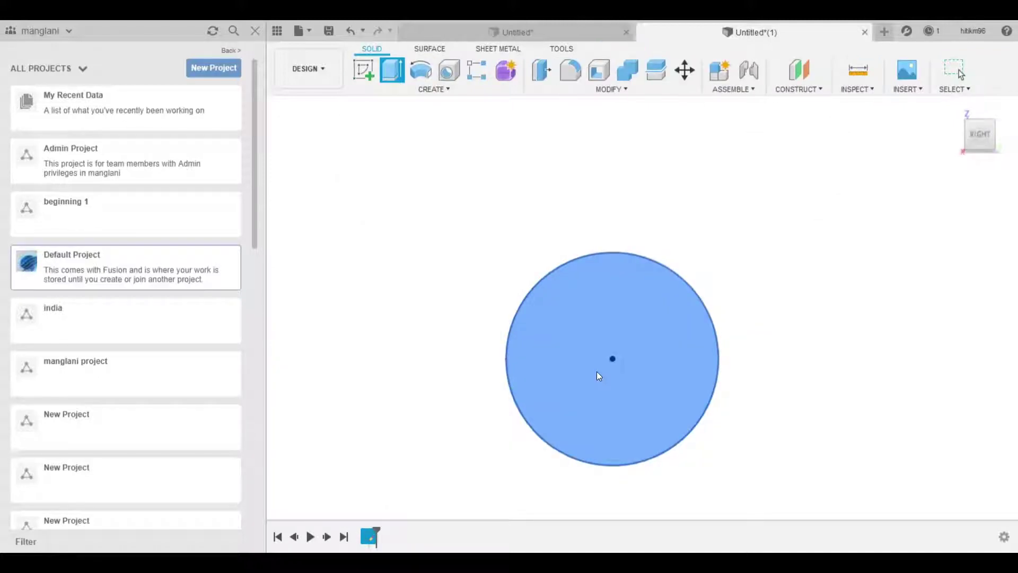
- Extrude the 235 mm circle profile into a solid disc
click(598, 375)
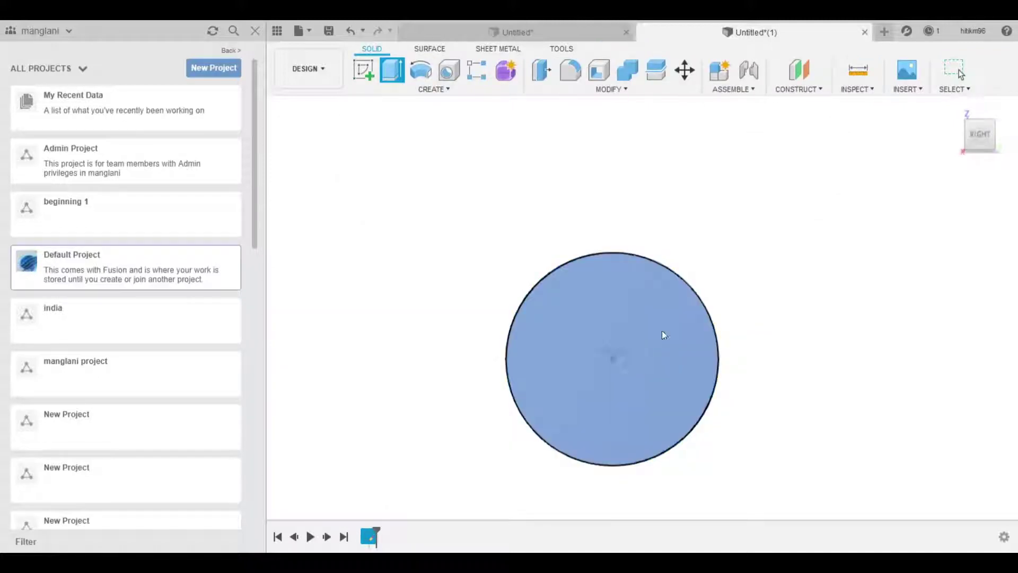
key(Return)
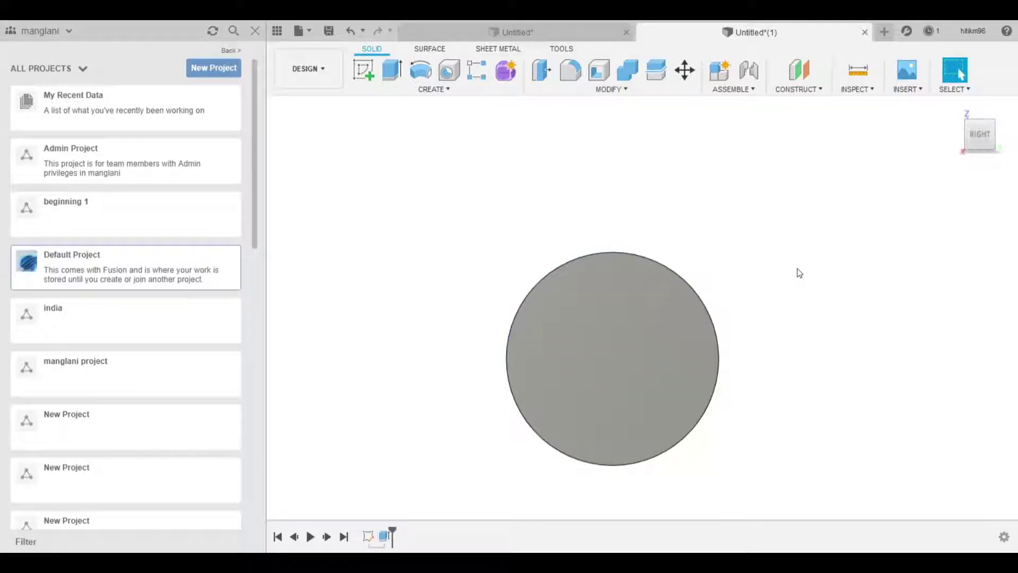
key(c)
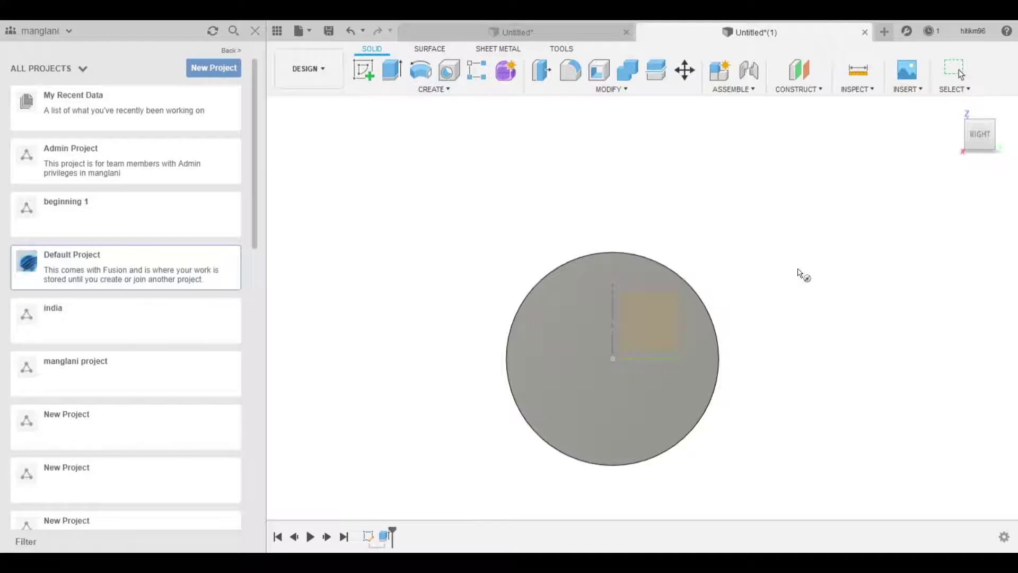
- Sketch a concentric Ø143 circle on the disc's face, centred on the origin
click(614, 361)
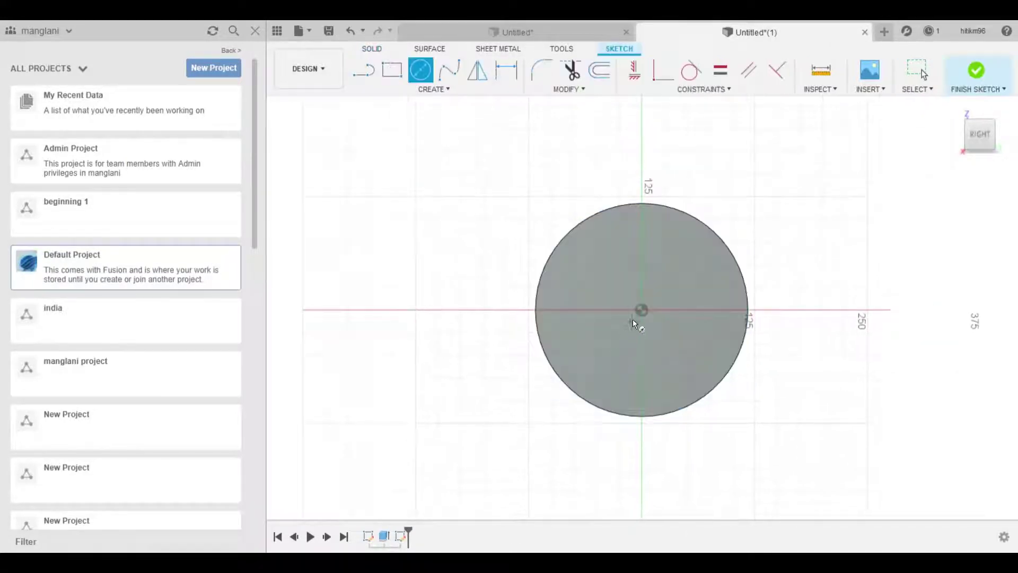
click(641, 310)
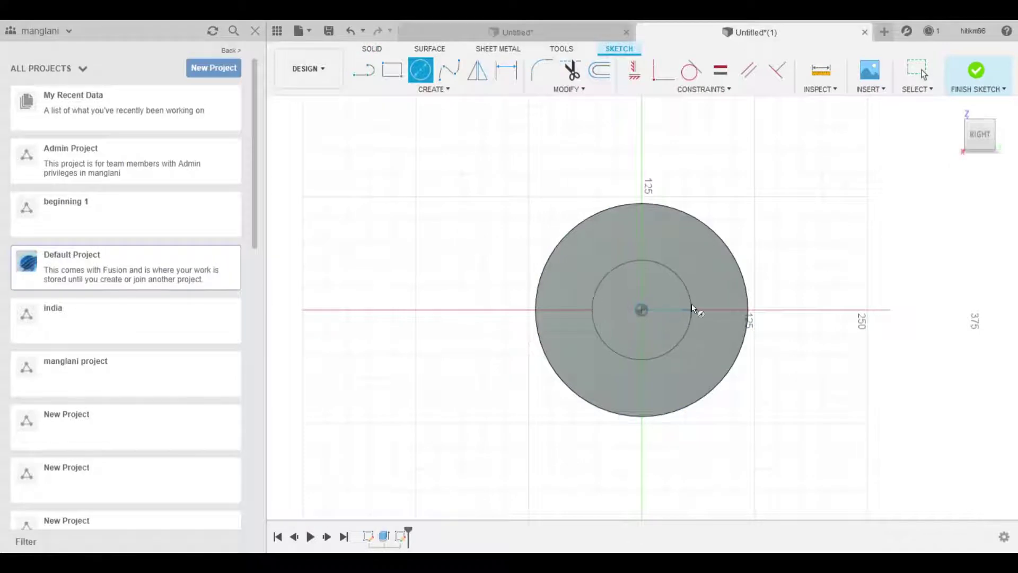
key(Escape)
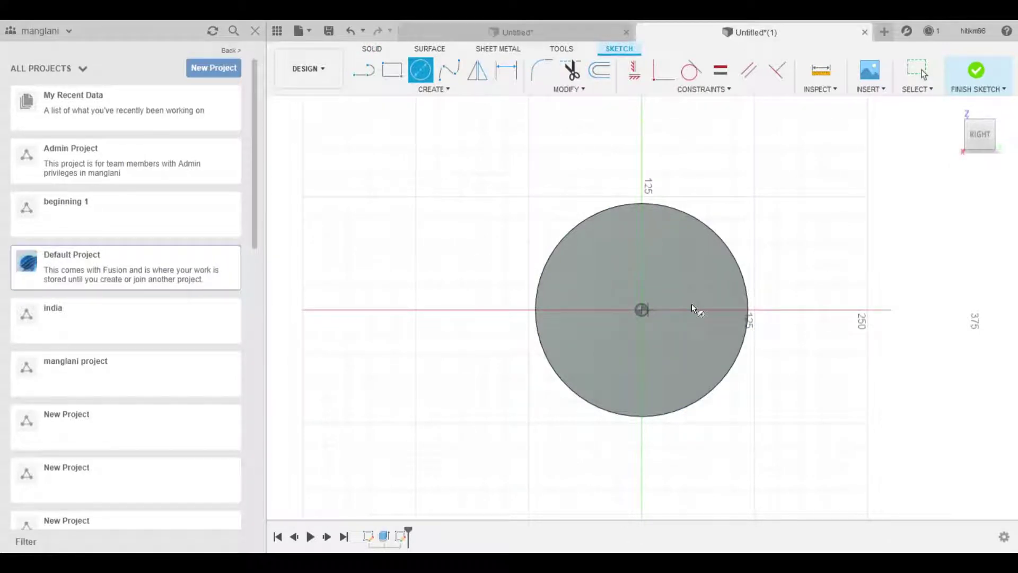
click(692, 305)
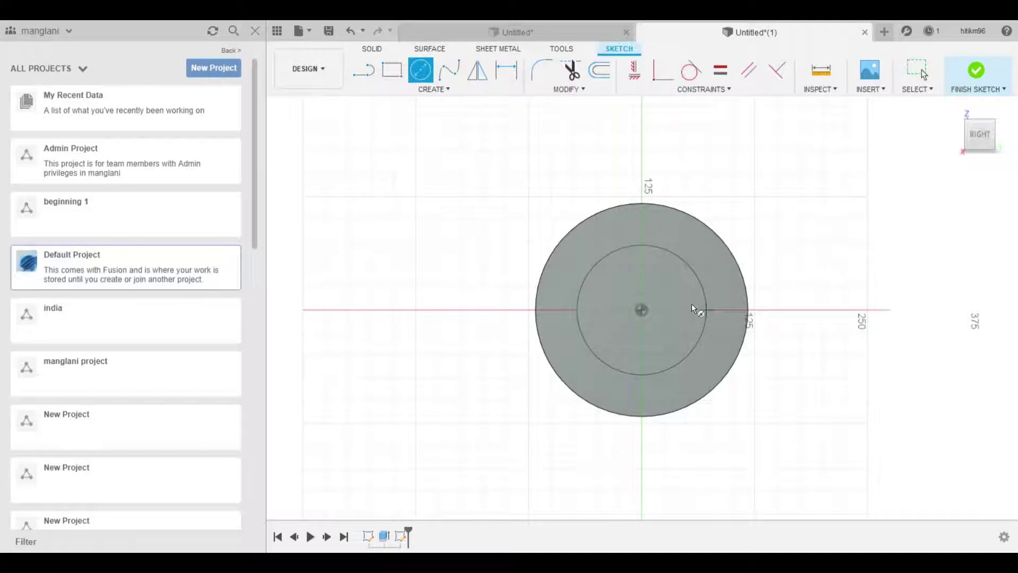
key(Escape)
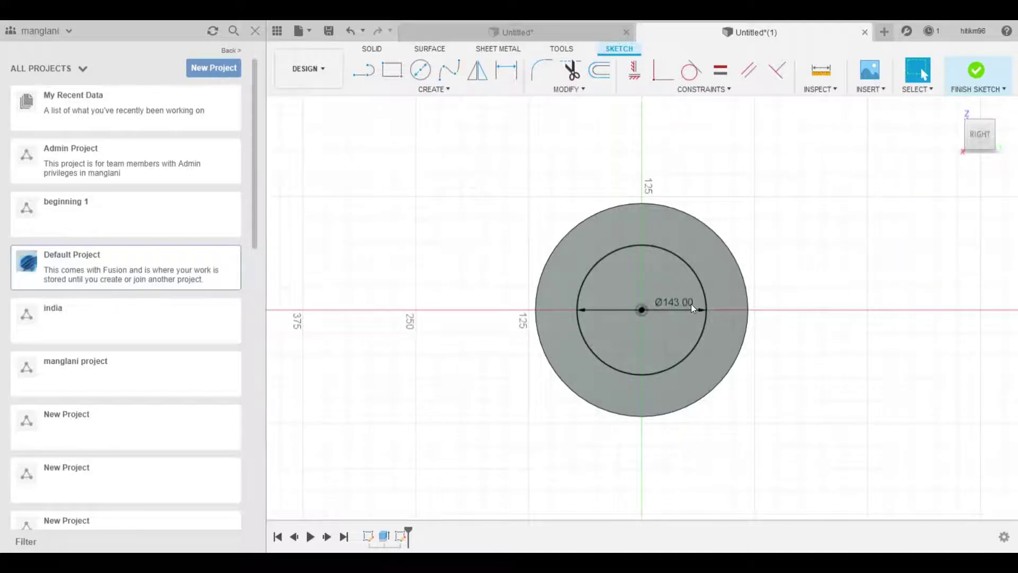
key(Return)
- Extrude the Ø143 circle profile as a raised step on the disc
click(625, 322)
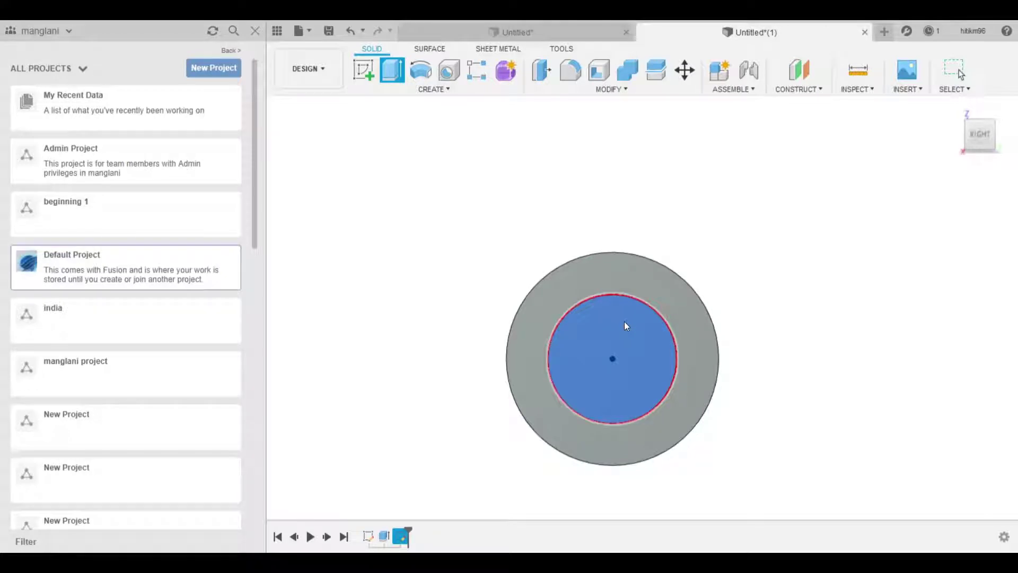
key(Return)
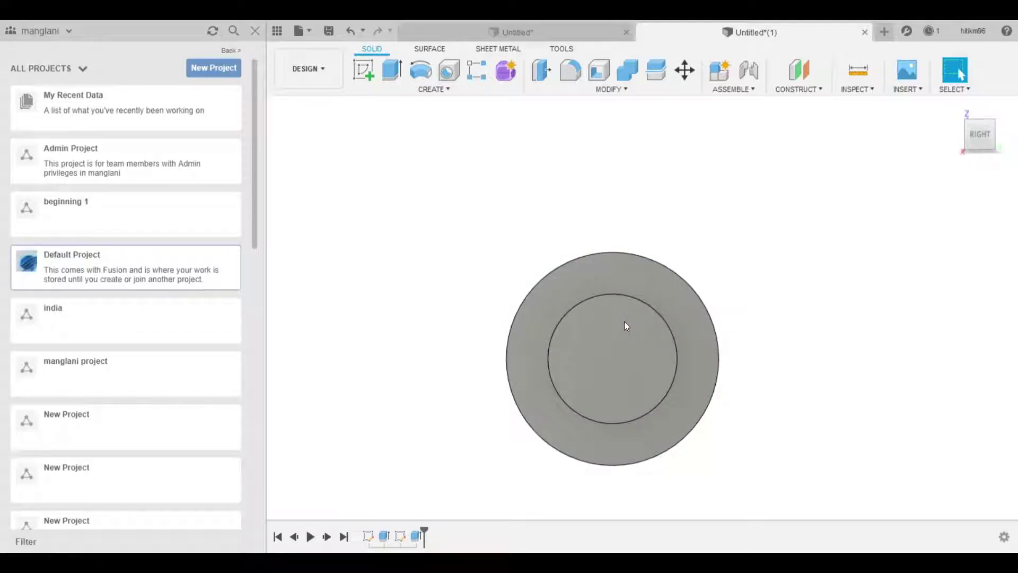
key(c)
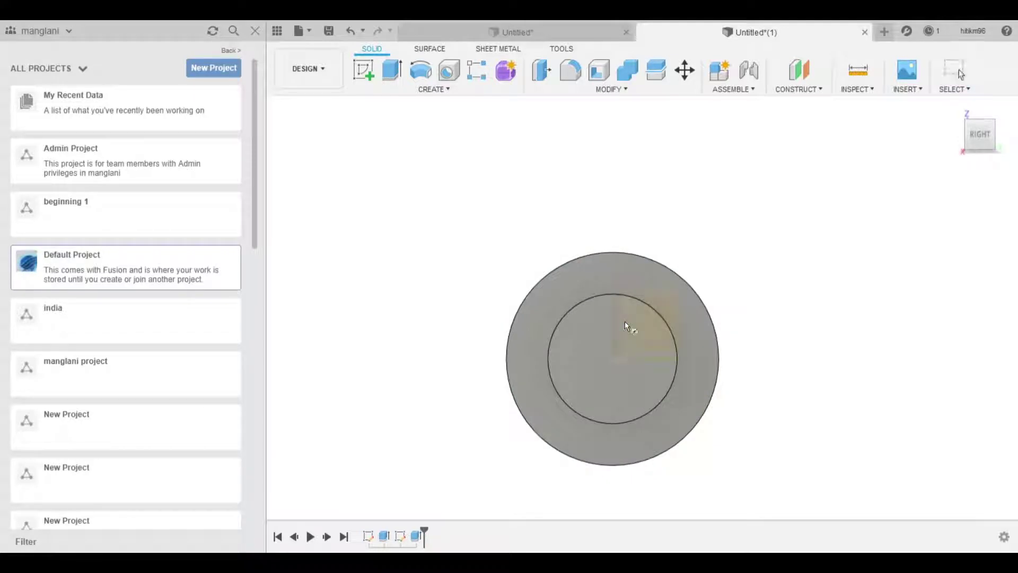
- Sketch a concentric circle just inside the step's edge on the stepped face
click(613, 362)
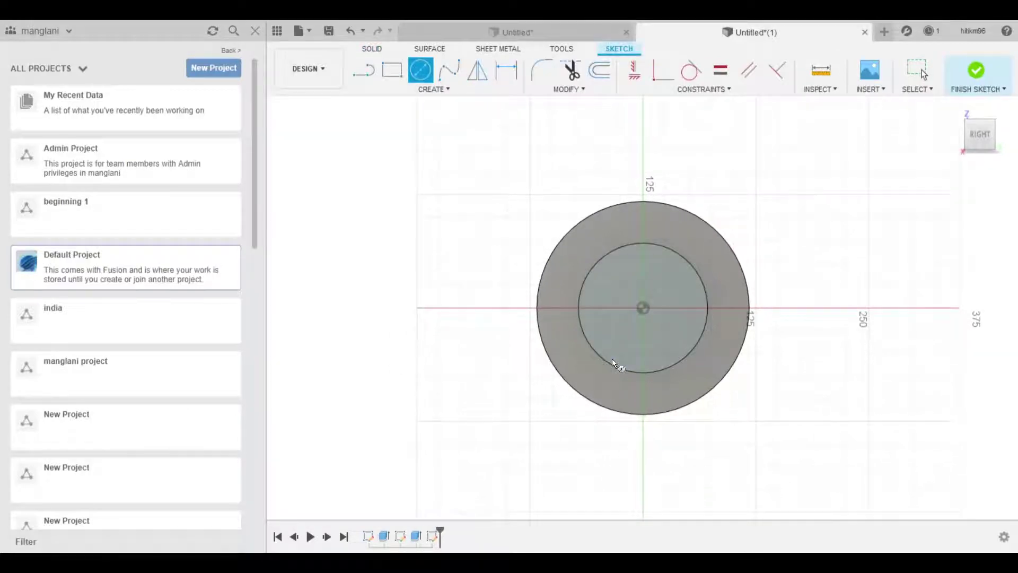
click(645, 307)
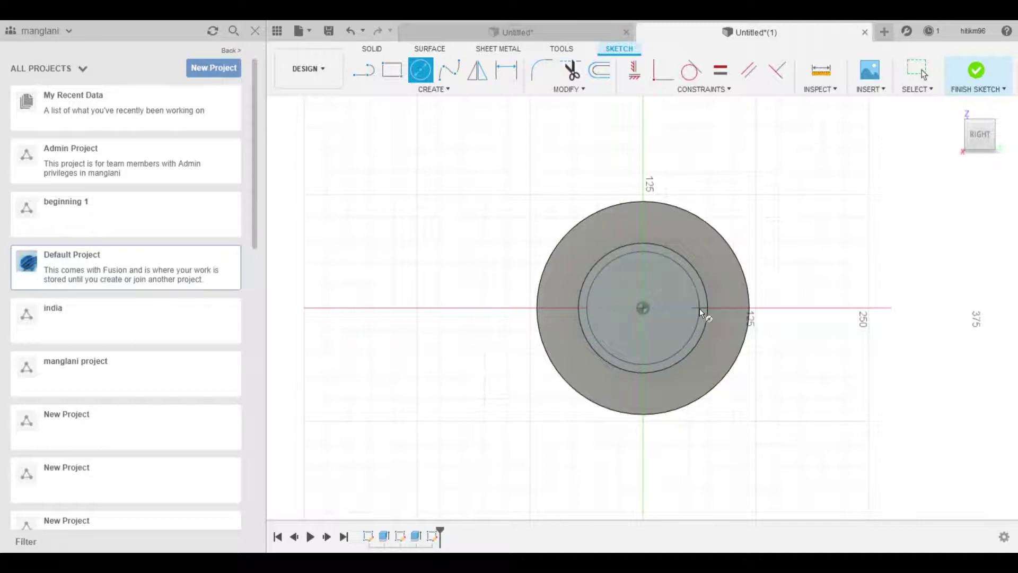
click(699, 308)
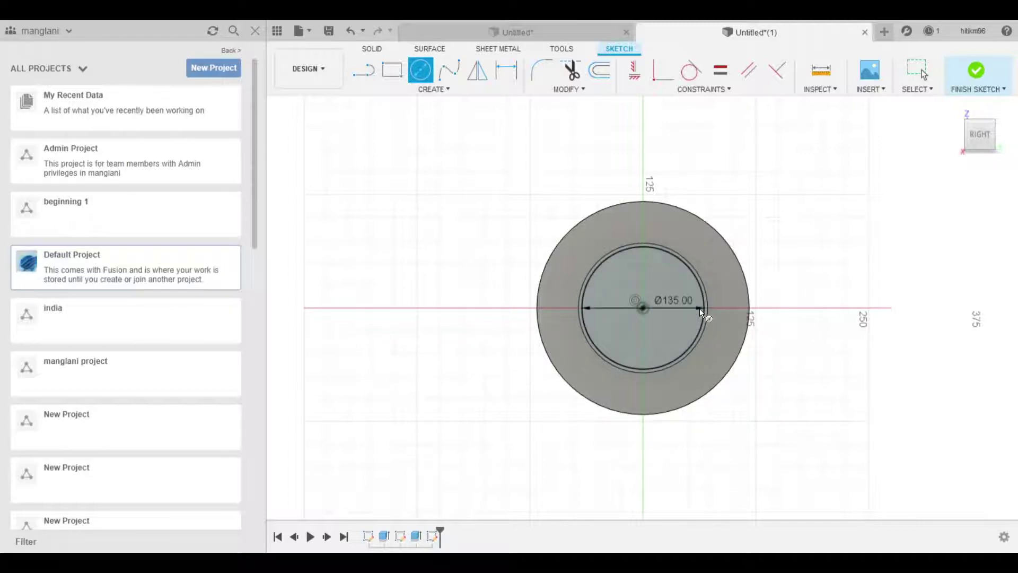
key(Escape)
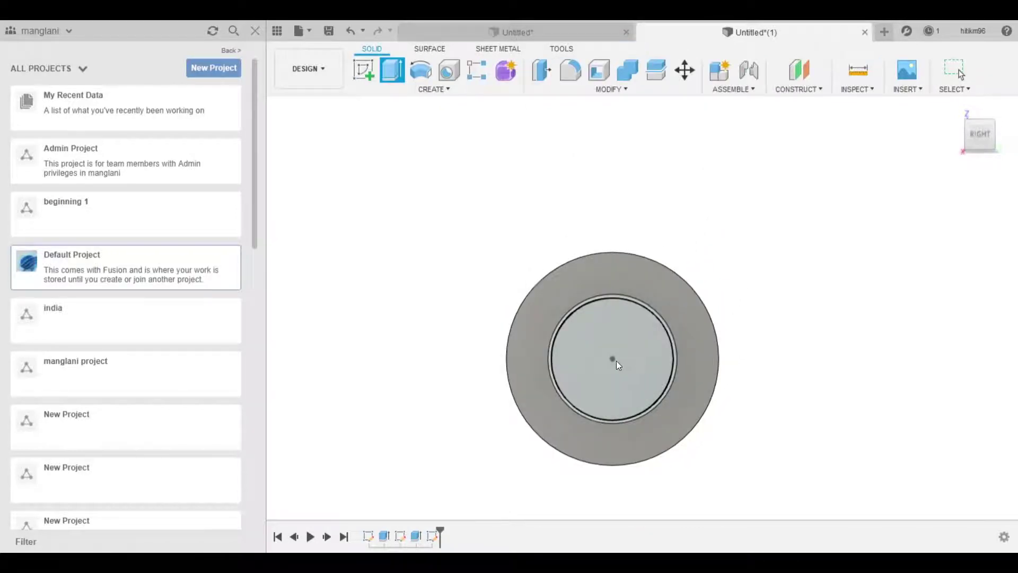
- Extrude that inner circle profile and sketch on the resulting inner face
click(616, 361)
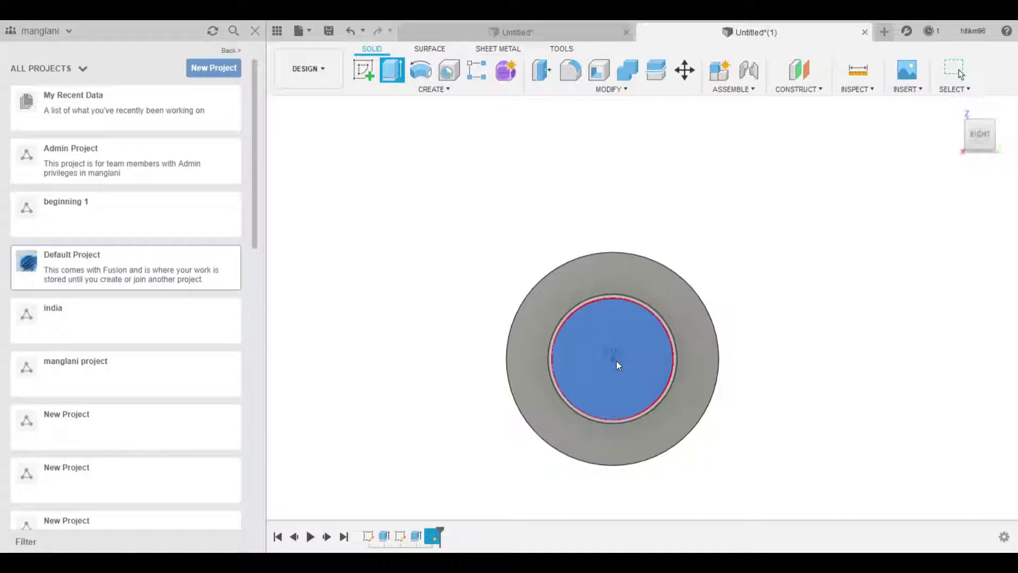
key(Return)
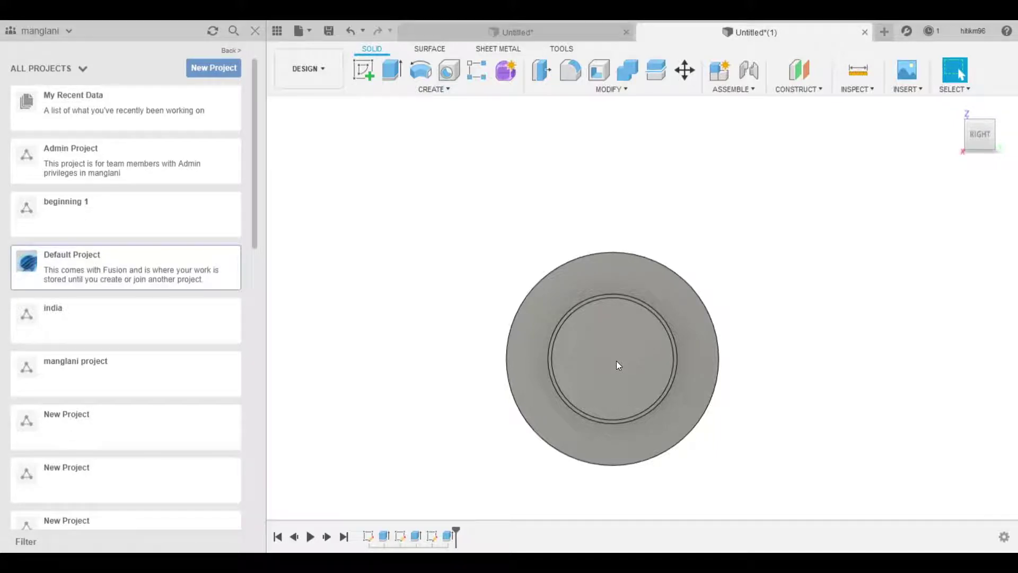
key(e)
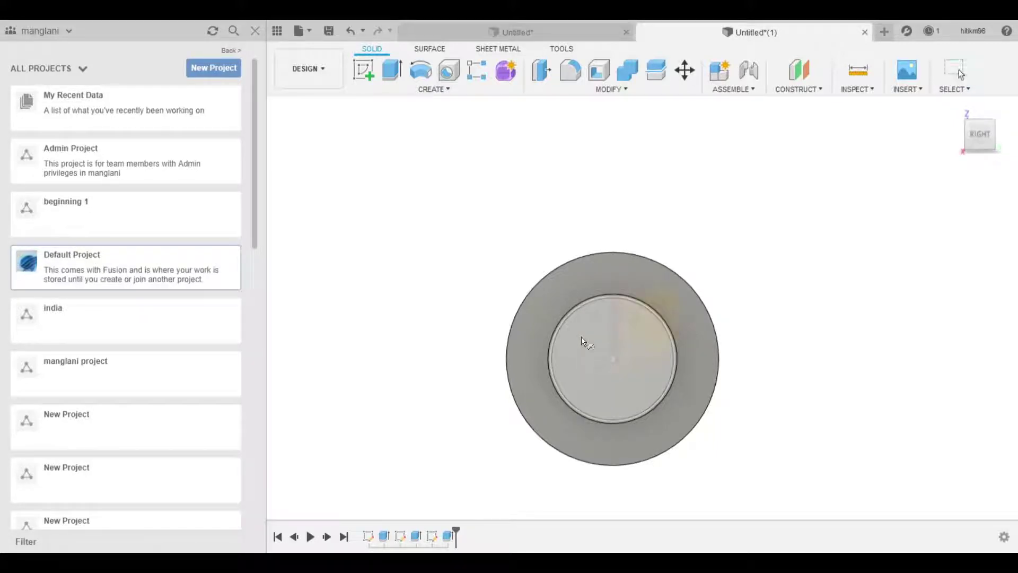
click(581, 336)
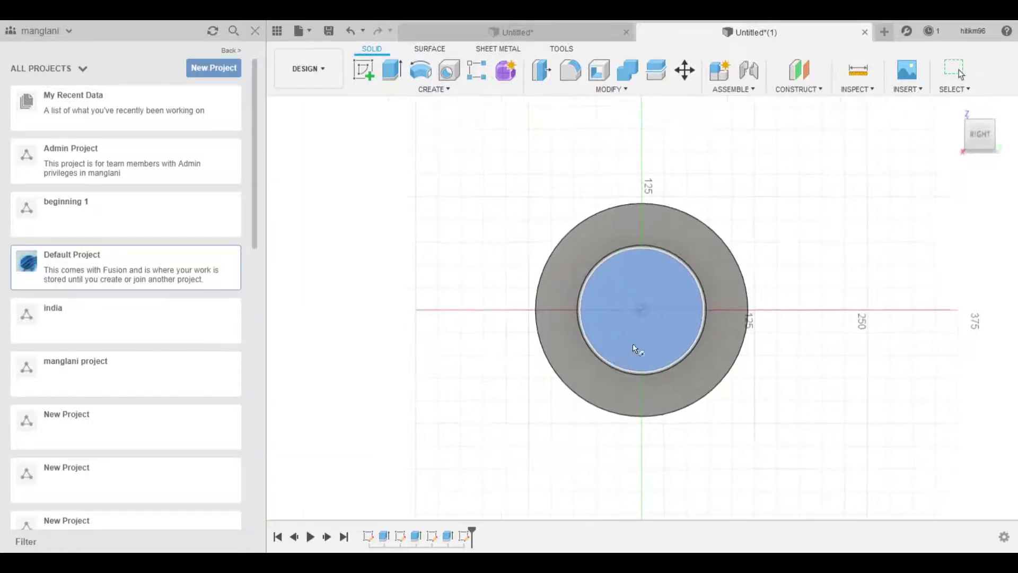
- Sketch a Ø126 circle centred on the origin and extrude it
click(643, 311)
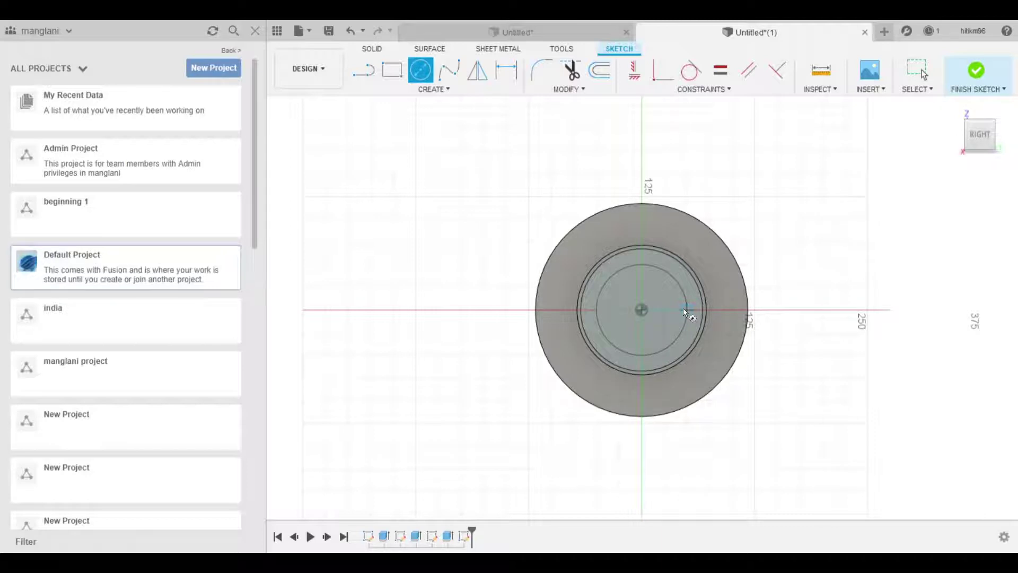
click(683, 307)
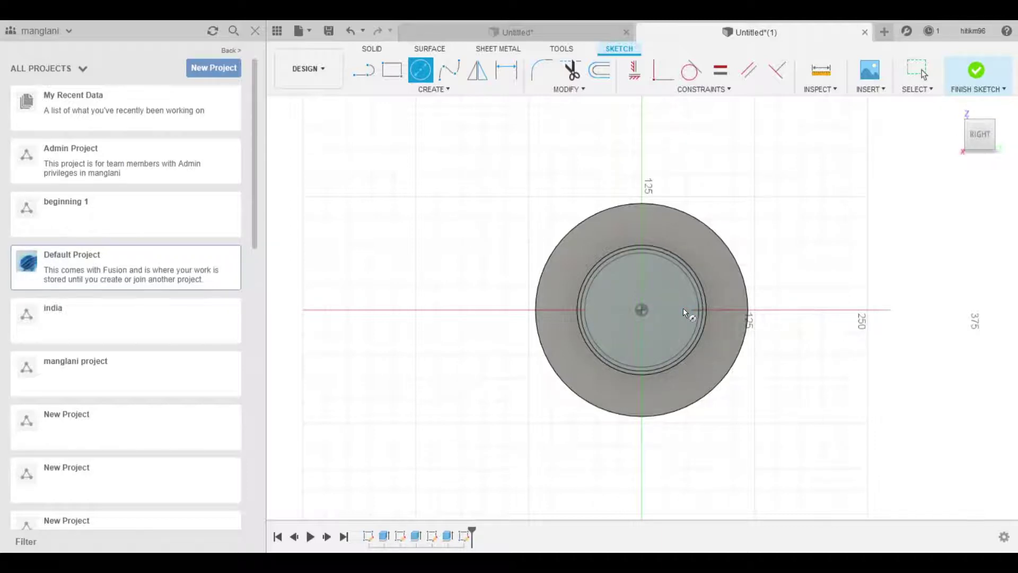
key(Return)
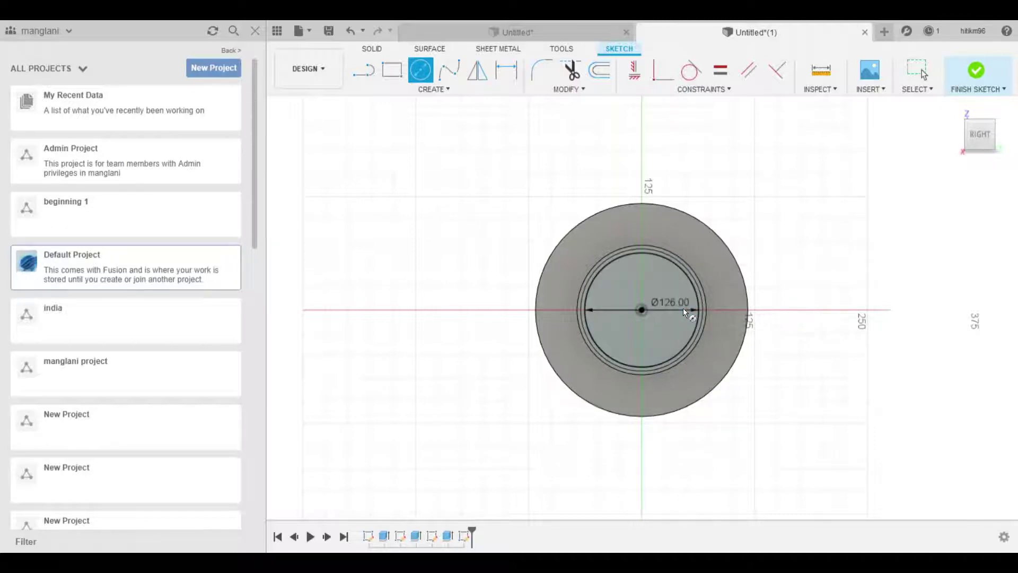
key(Escape)
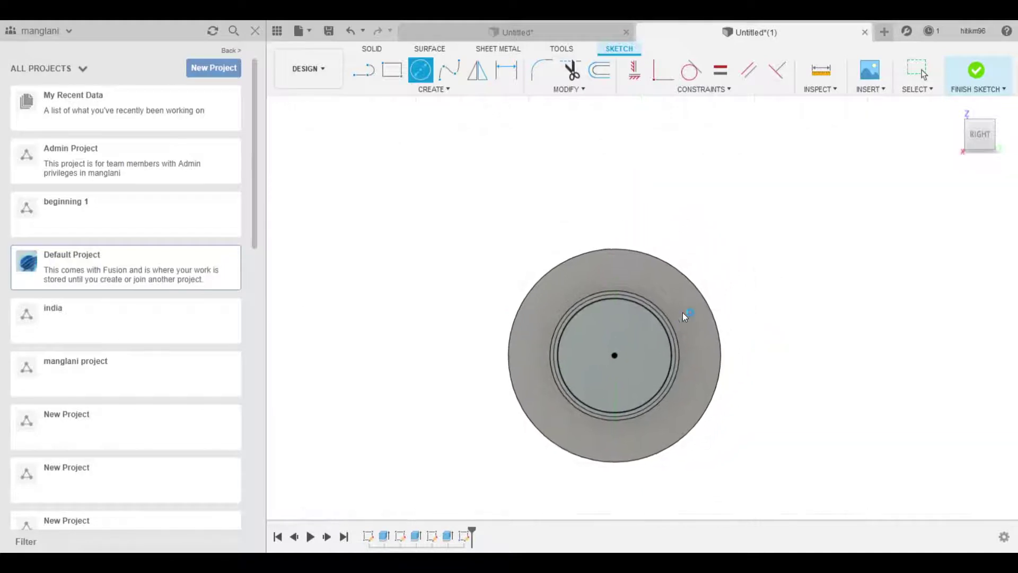
click(628, 332)
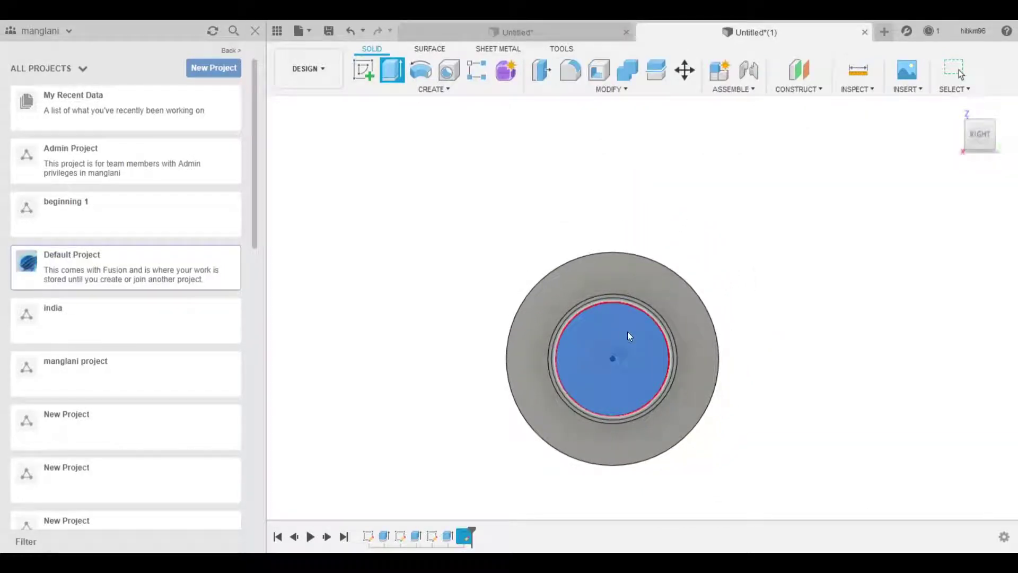
key(Return)
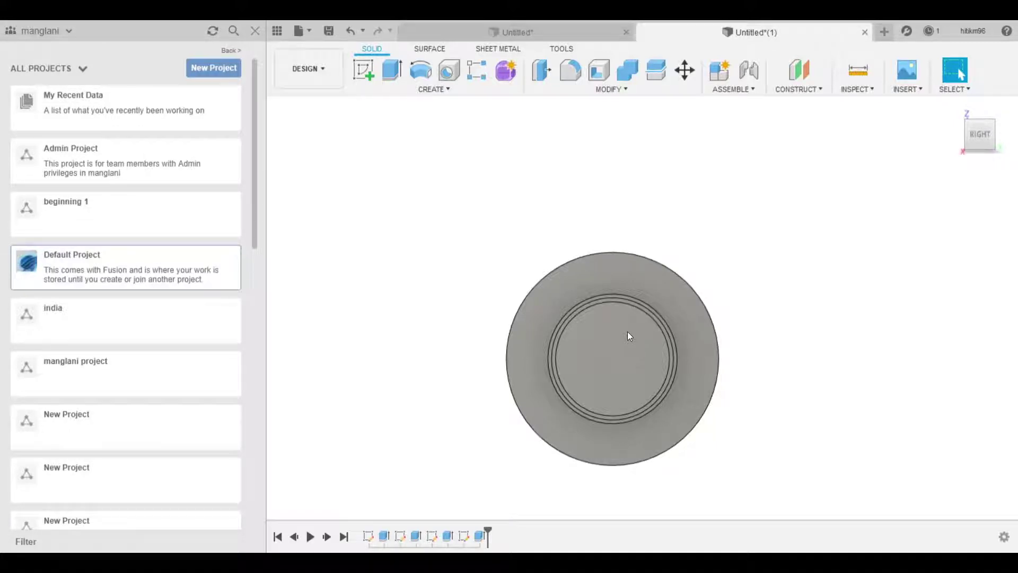
- Sketch a Ø65 circle centred on the inner face and extrude it
key(l)
click(610, 357)
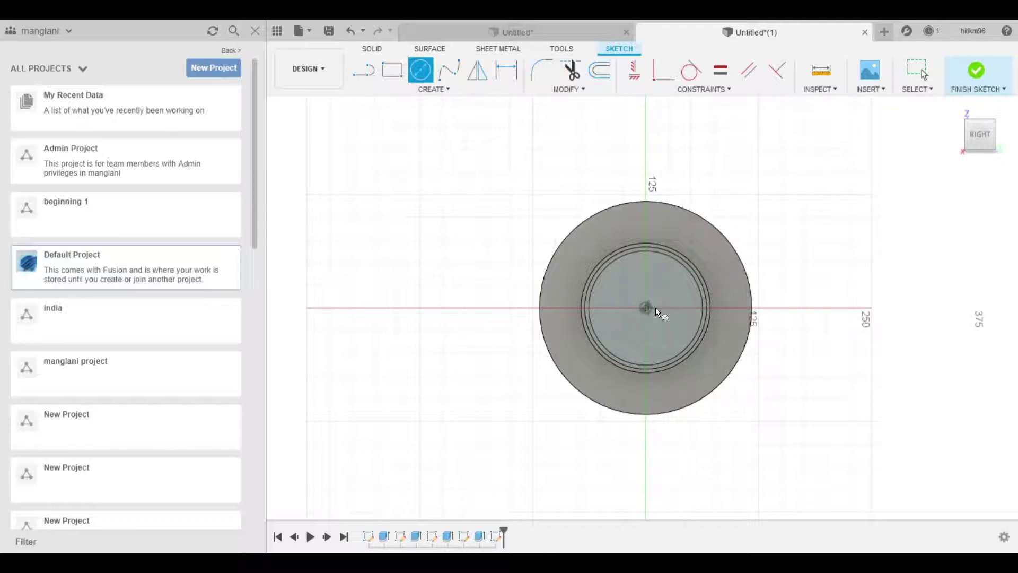
click(655, 308)
key(Return)
key(Escape)
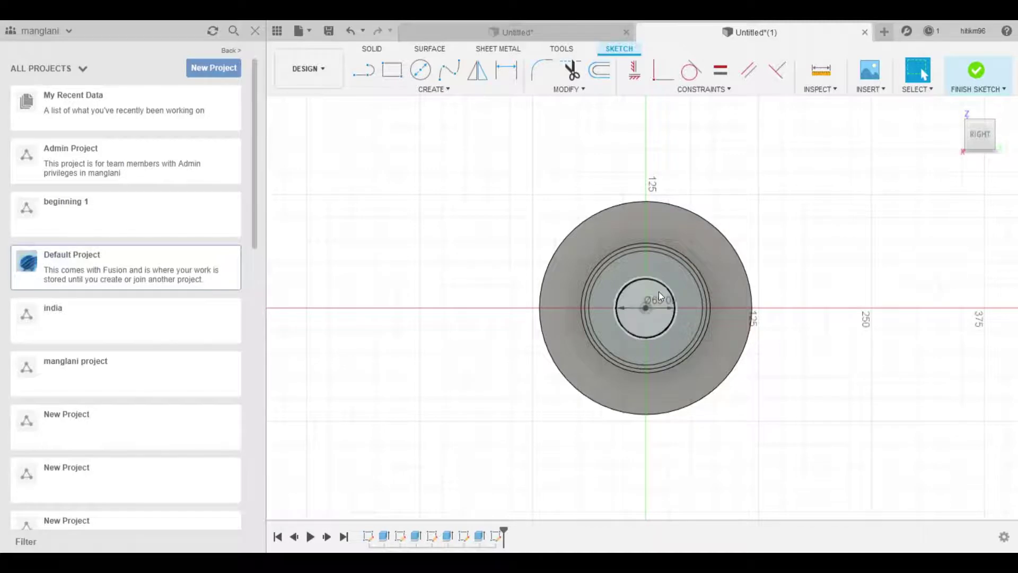
key(Return)
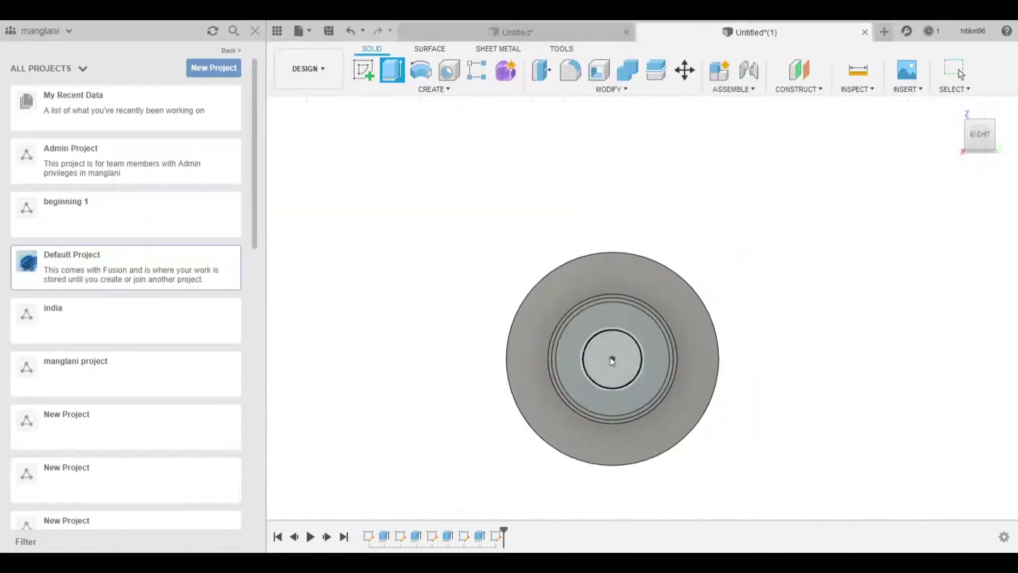
click(610, 361)
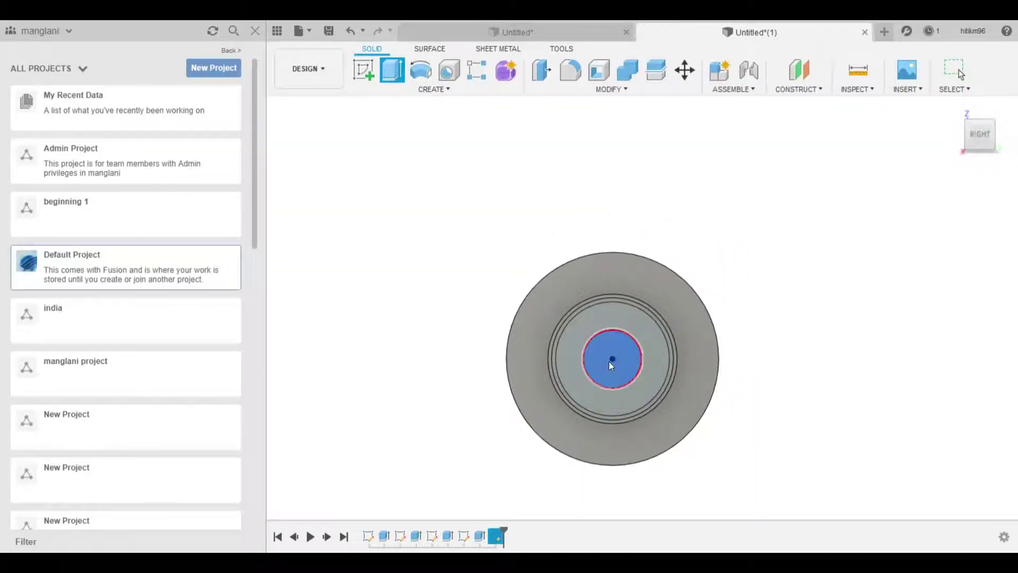
key(Return)
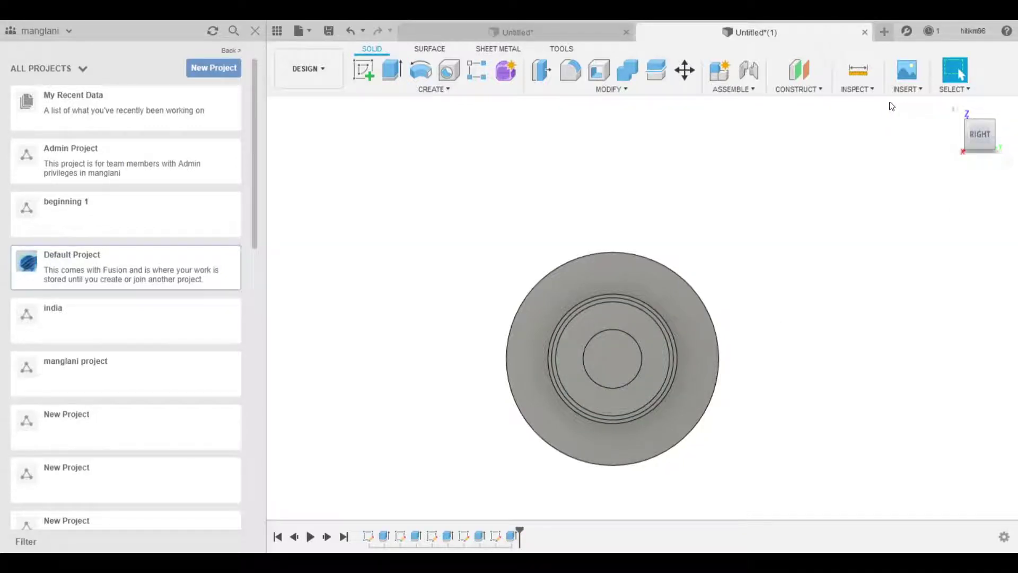
- View the disc isometrically from the ViewCube corner, then return to the right view
mouse_move(979, 133)
click(970, 125)
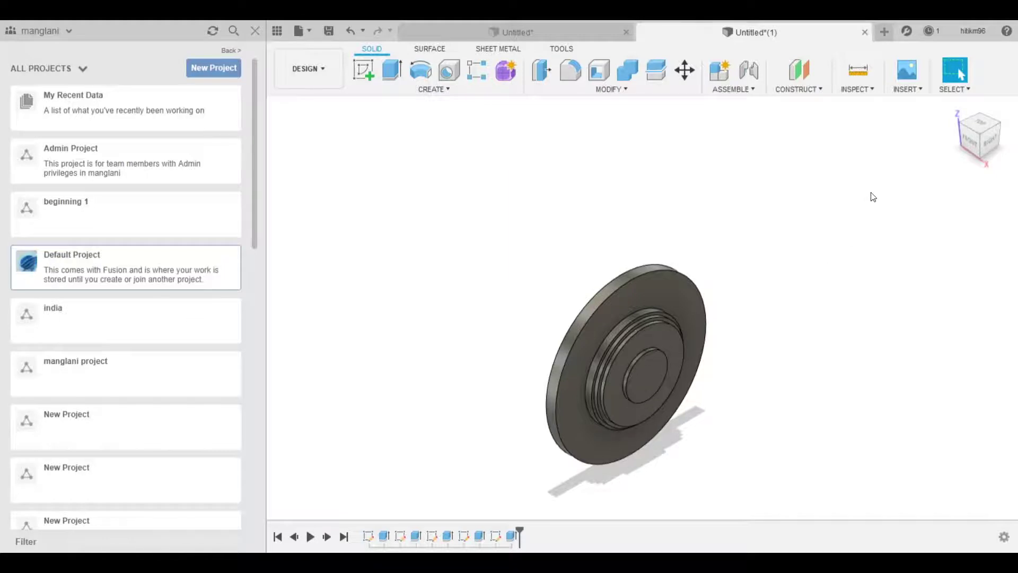
click(987, 149)
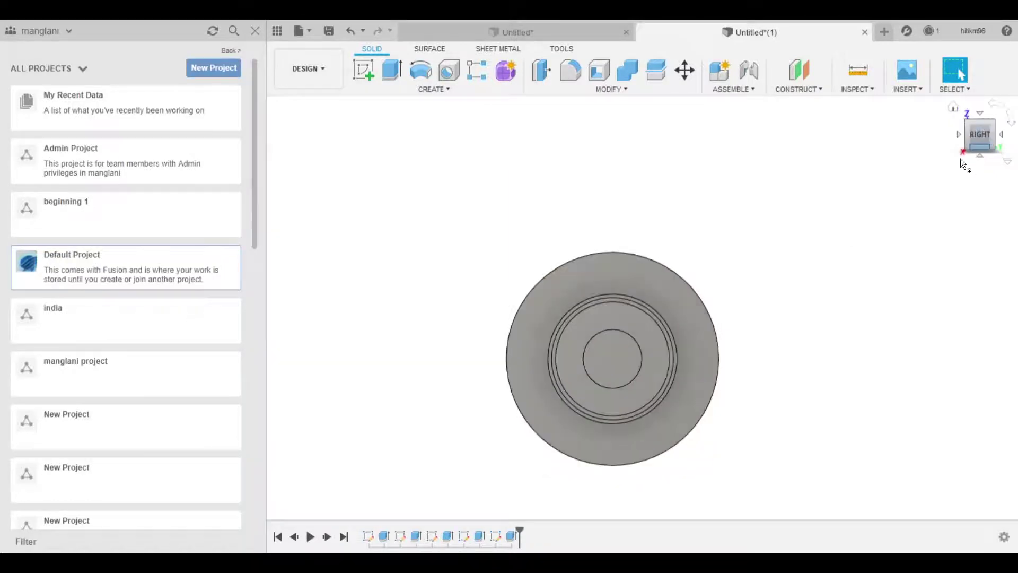
- Sketch a Ø15 circle left of centre on the inner face and select its profile
key(c)
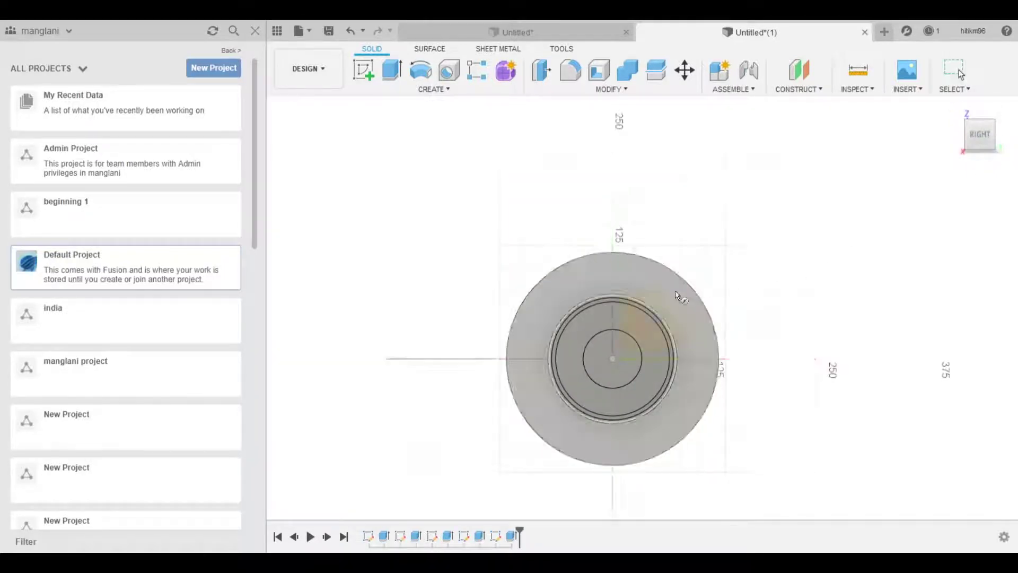
click(596, 313)
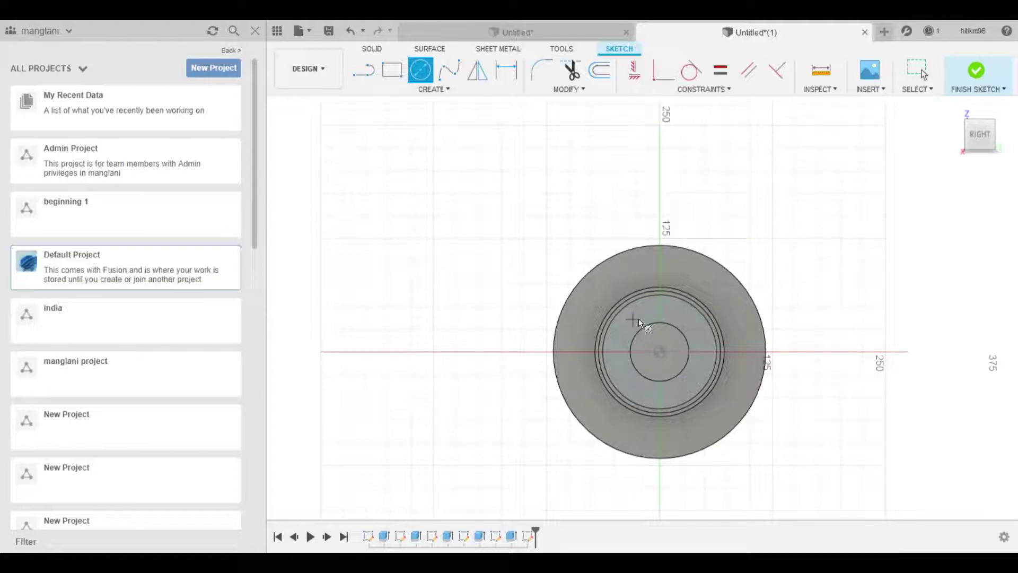
key(Escape)
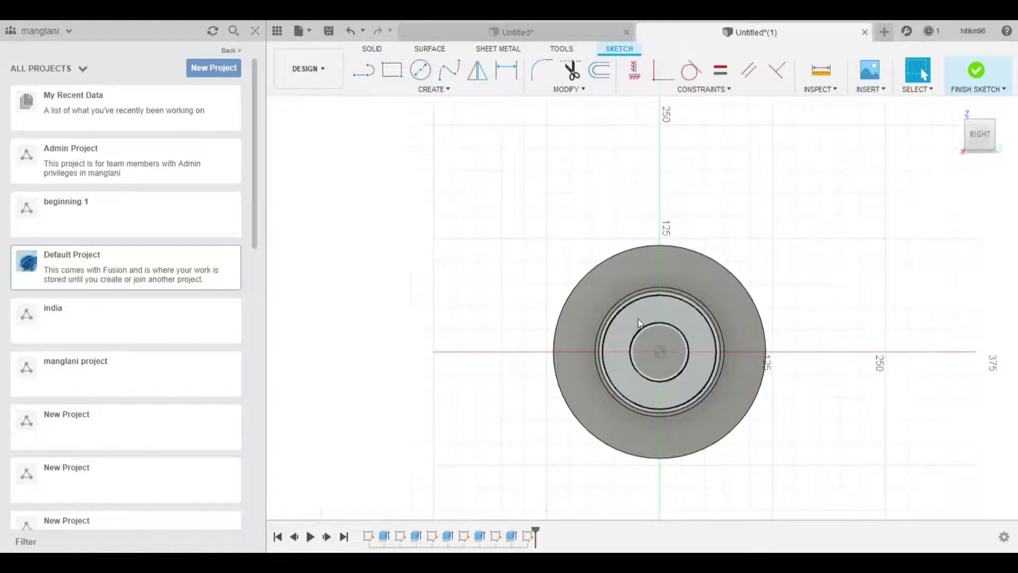
key(c)
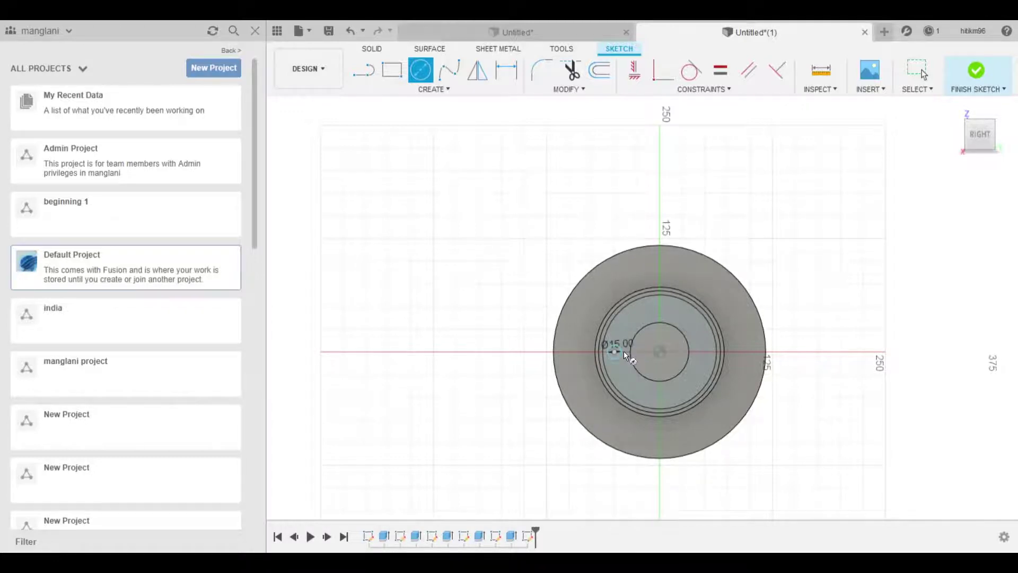
click(624, 351)
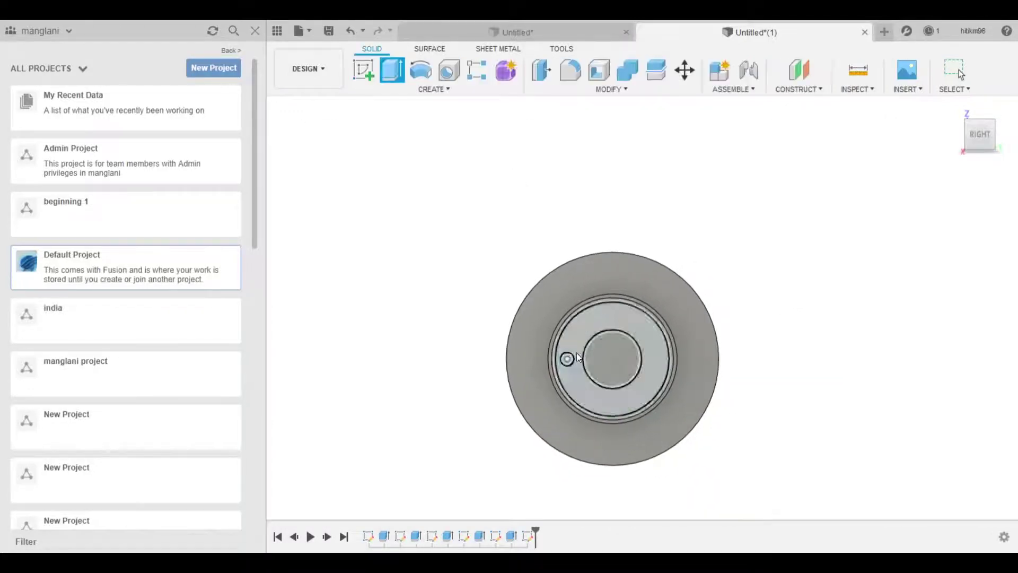
click(569, 357)
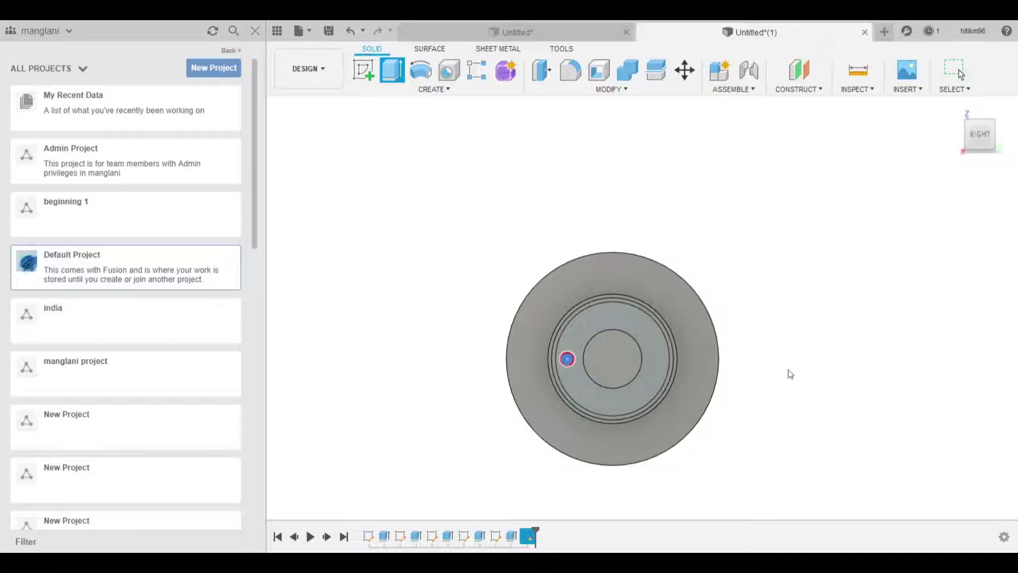
mouse_move(978, 133)
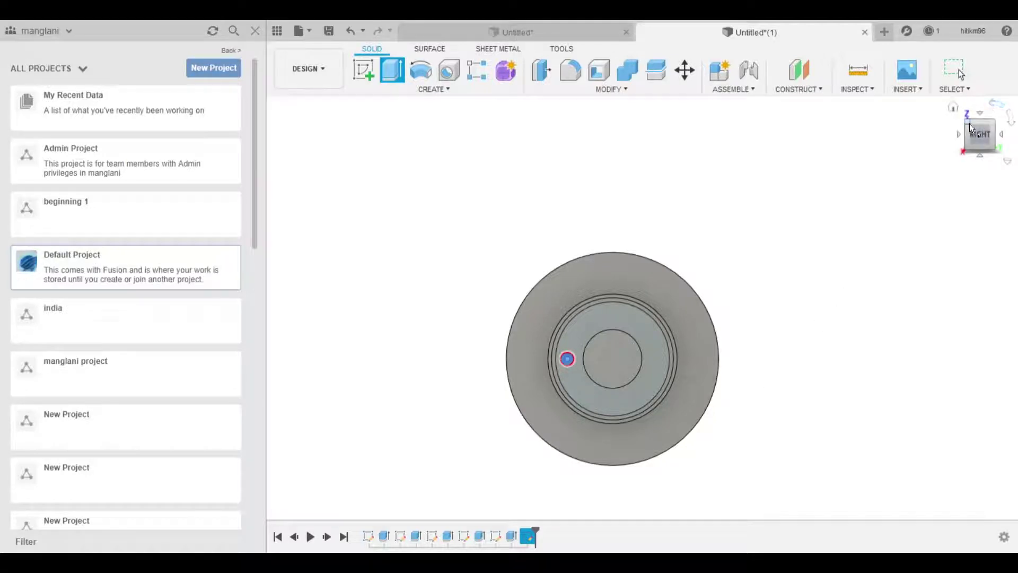
- From the front view, extrude the Ø15 circle a negative distance to cut into the disc
click(965, 124)
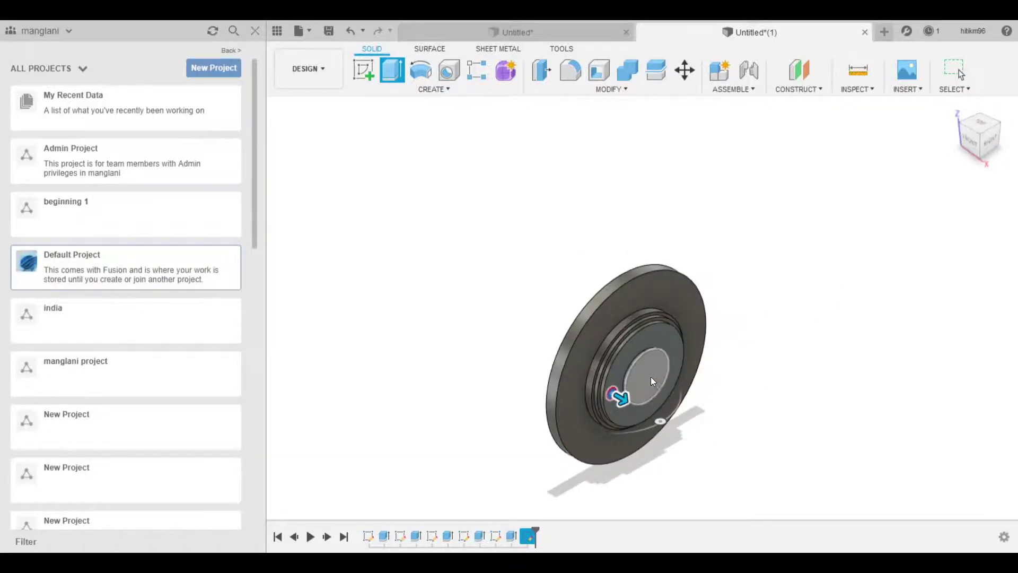
mouse_move(979, 136)
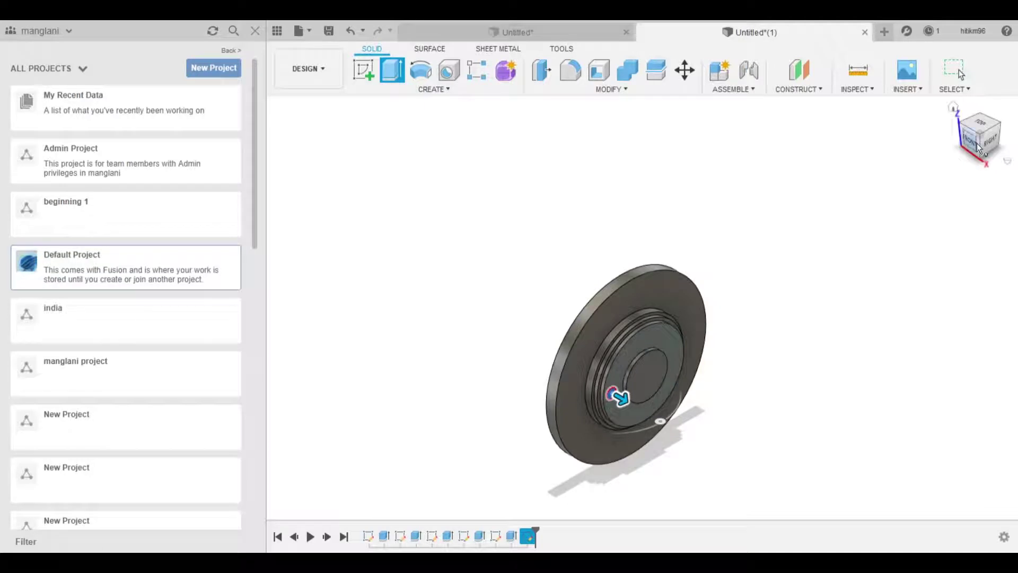
click(976, 143)
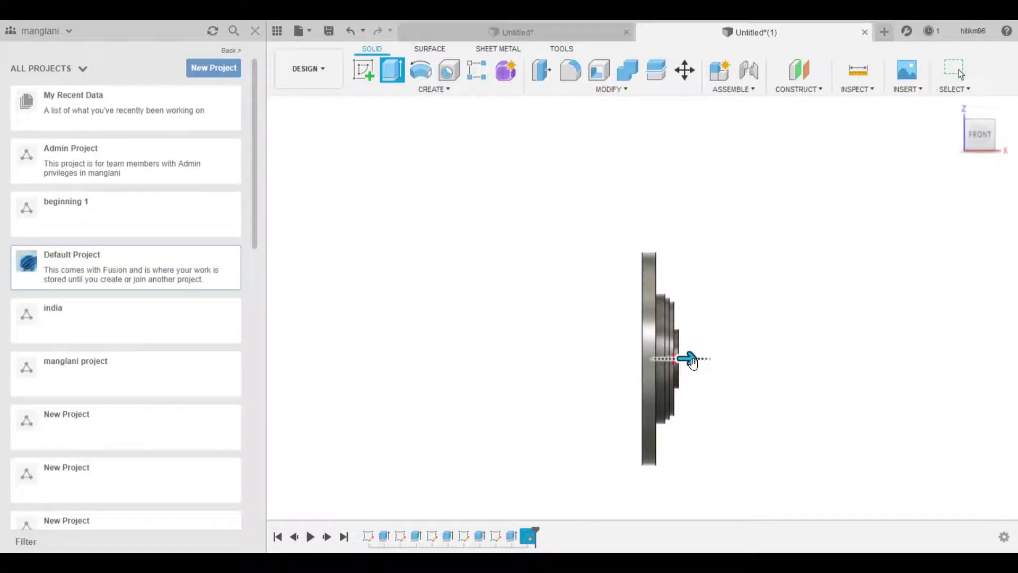
drag(689, 359, 637, 359)
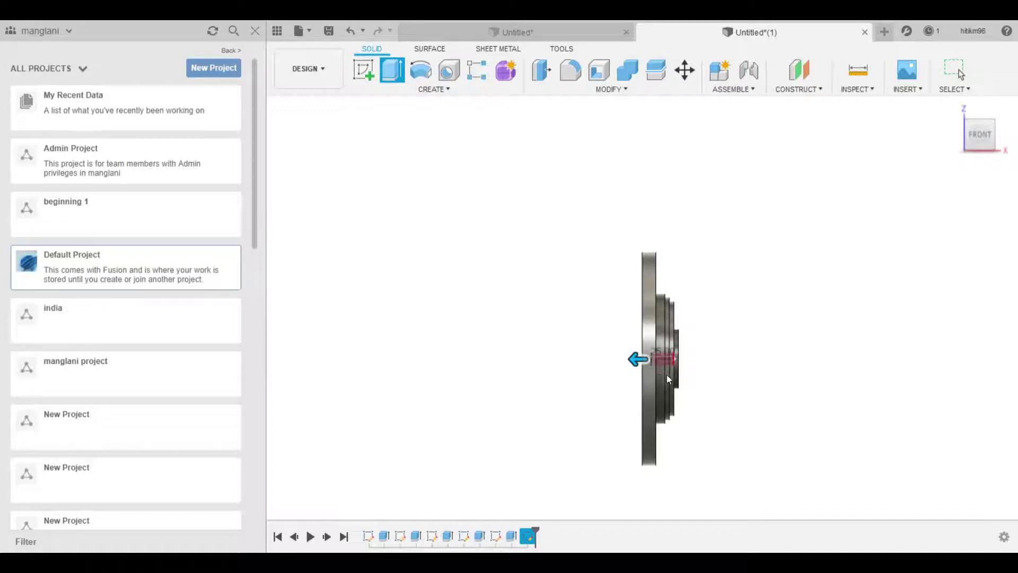
text(35)
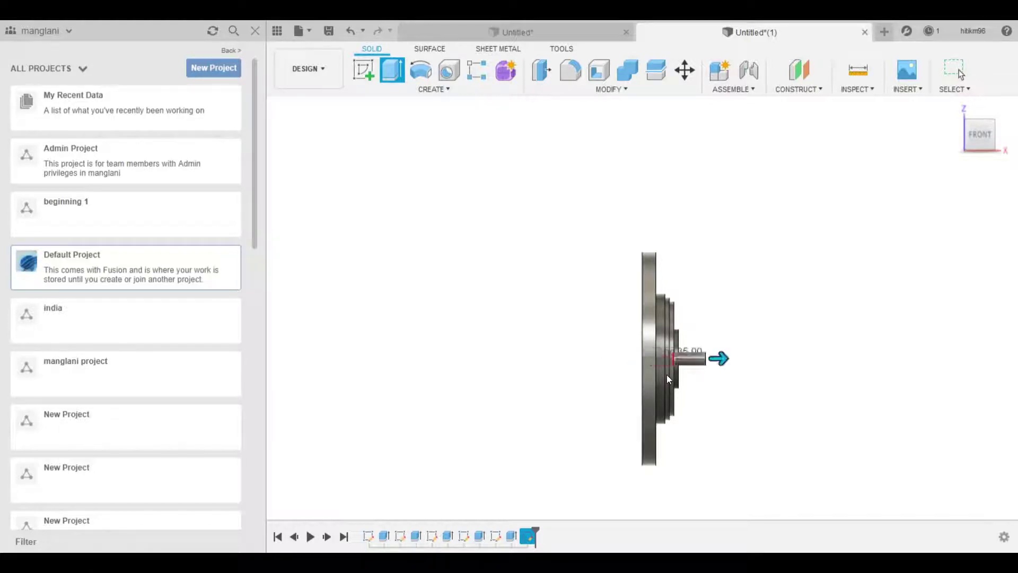
key(BackSpace)
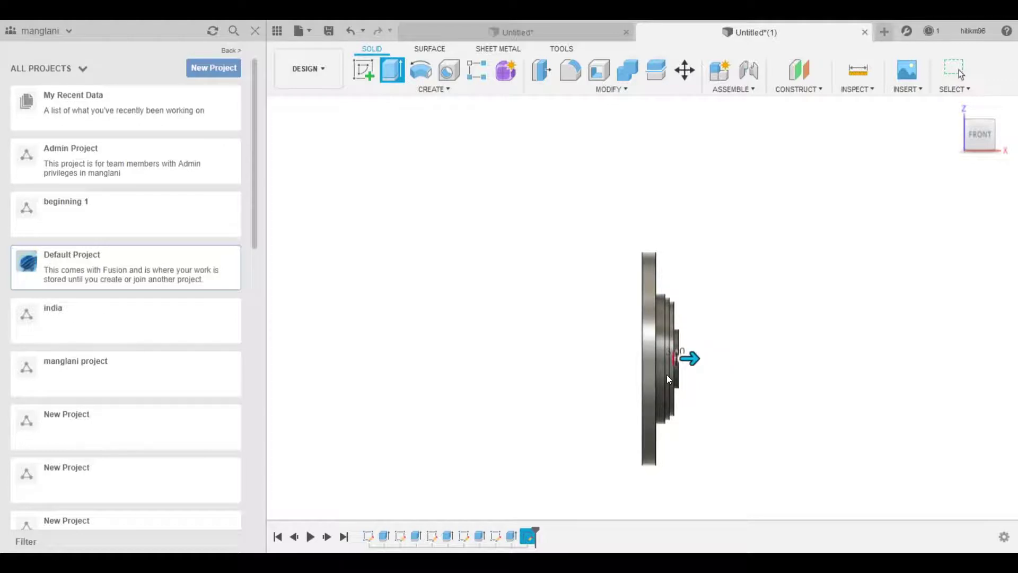
text(-)
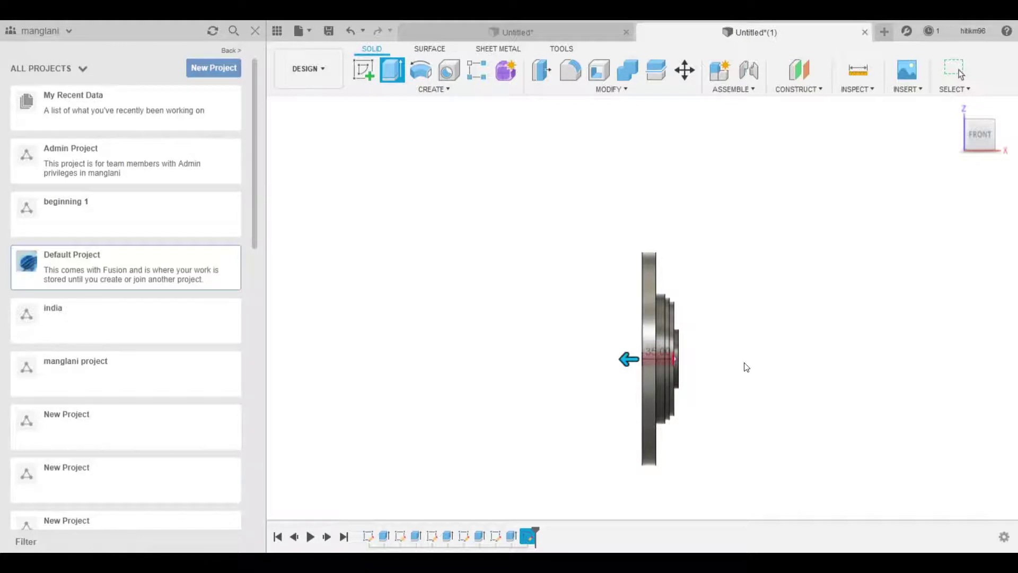
key(Return)
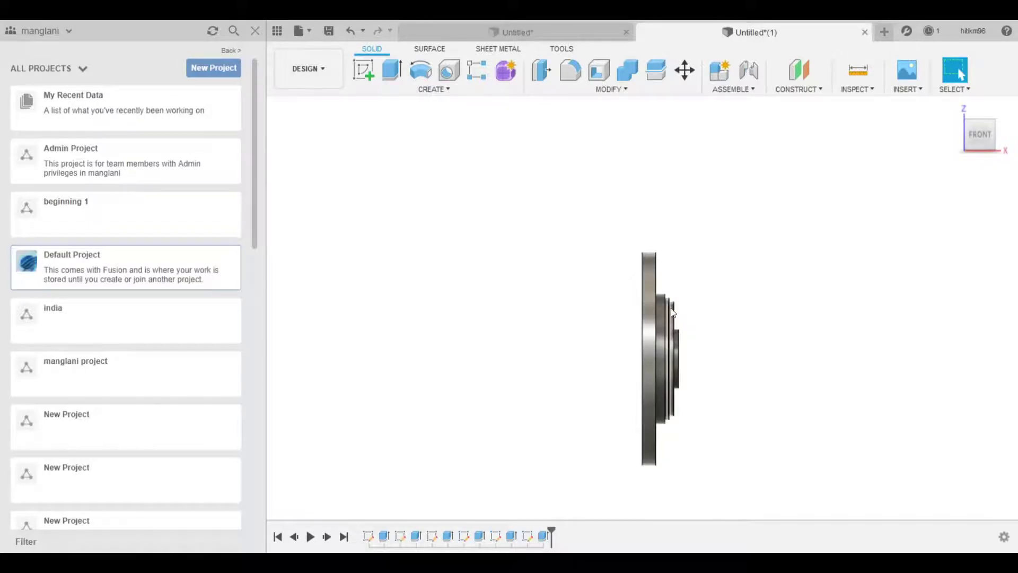
mouse_move(980, 134)
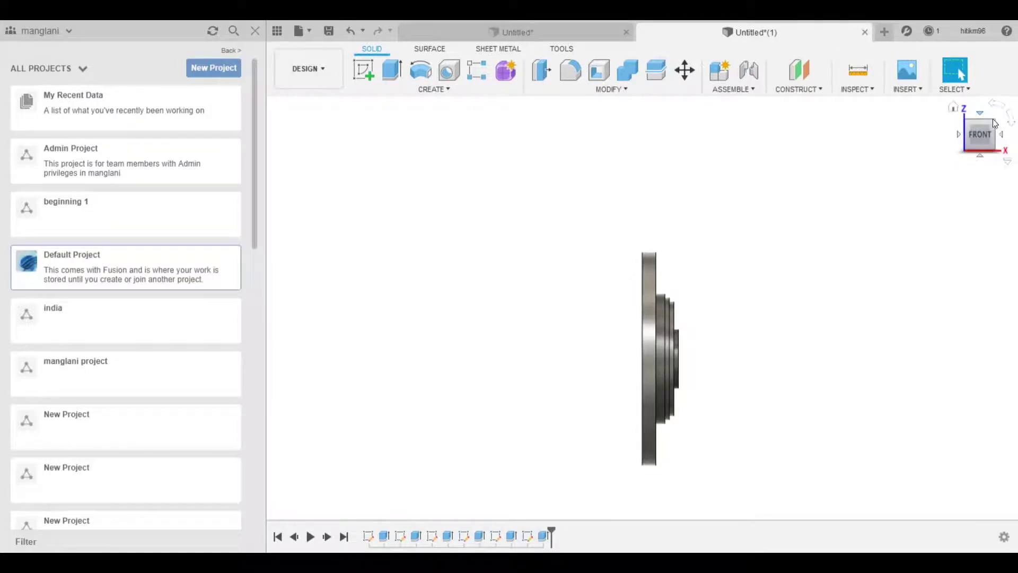
- Roll back the Ø15 hole cut and reopen its sketch for editing
click(996, 126)
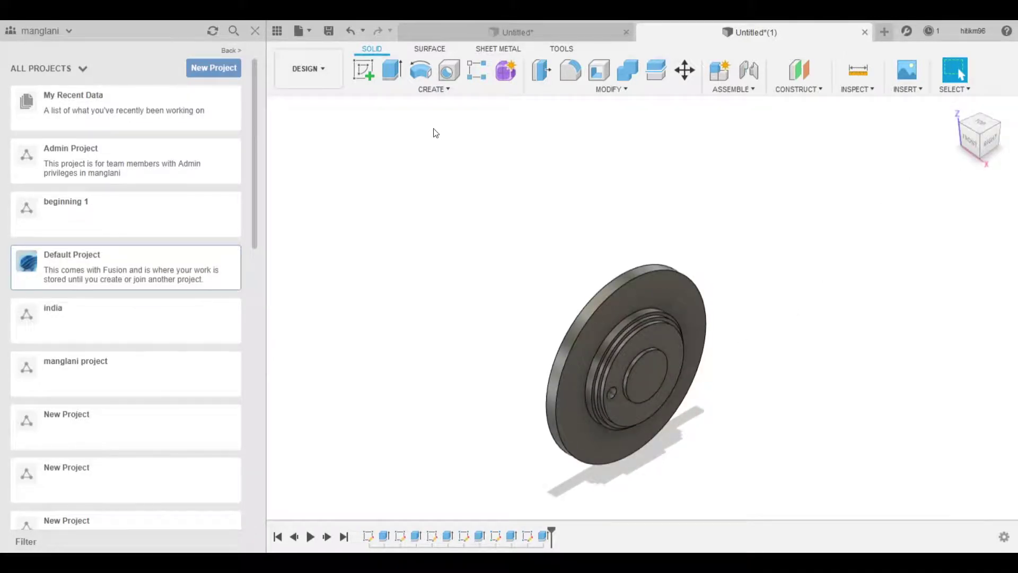
click(429, 88)
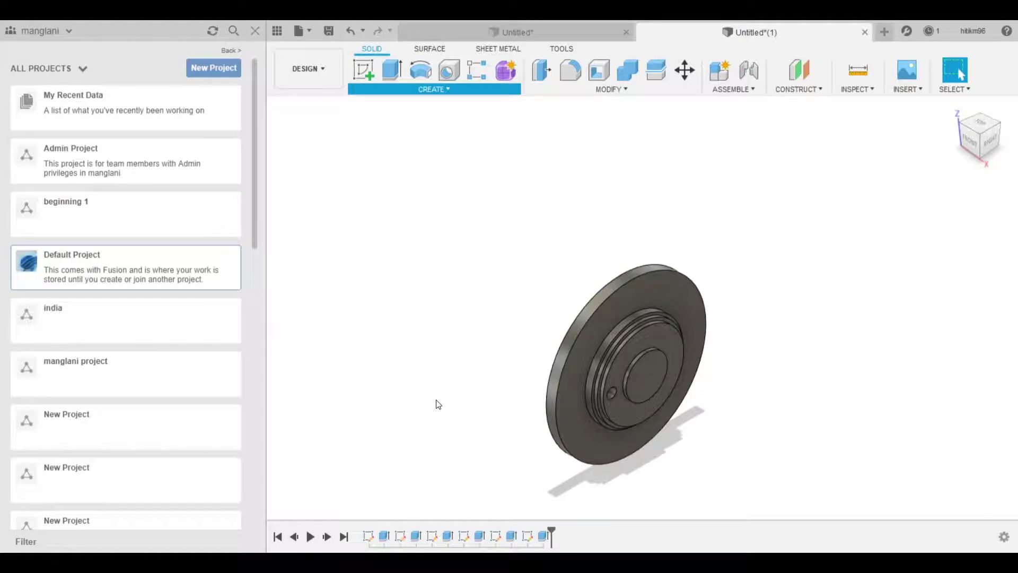
click(511, 413)
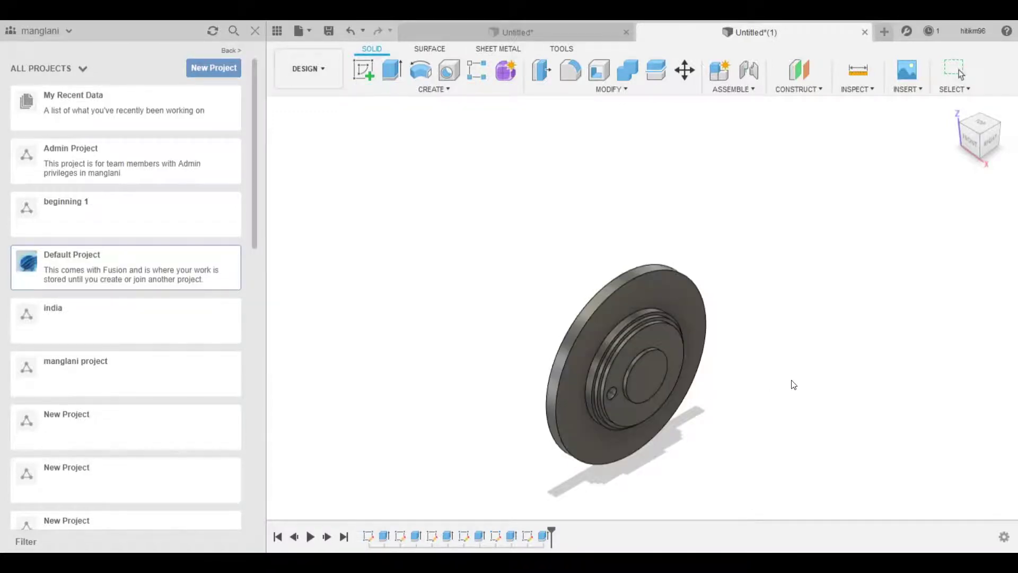
click(611, 394)
click(611, 396)
click(348, 29)
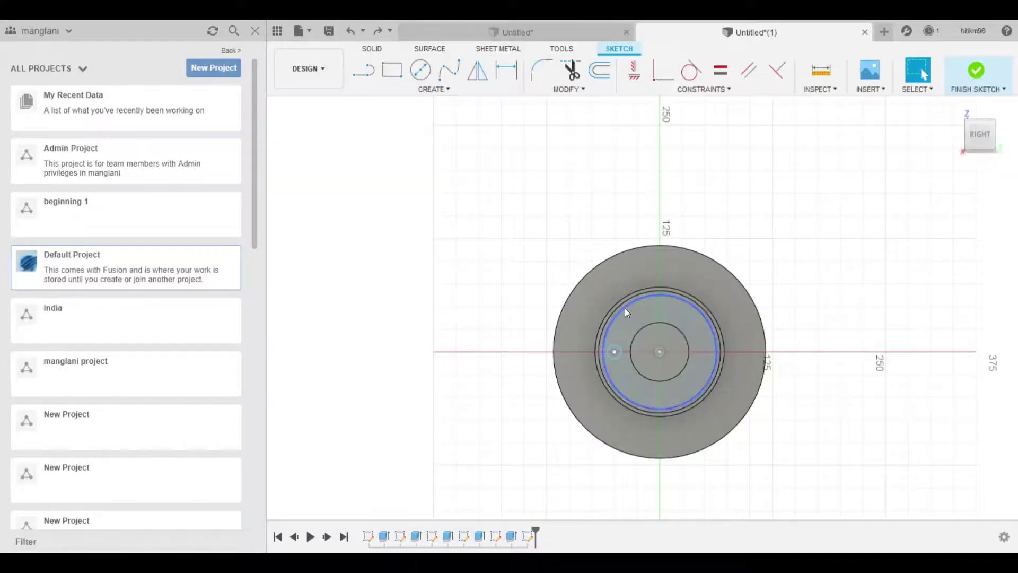
- Close the edited hole sketch, leaving the Ø15 circle profile off-centre on the disc
key(ctrl+z)
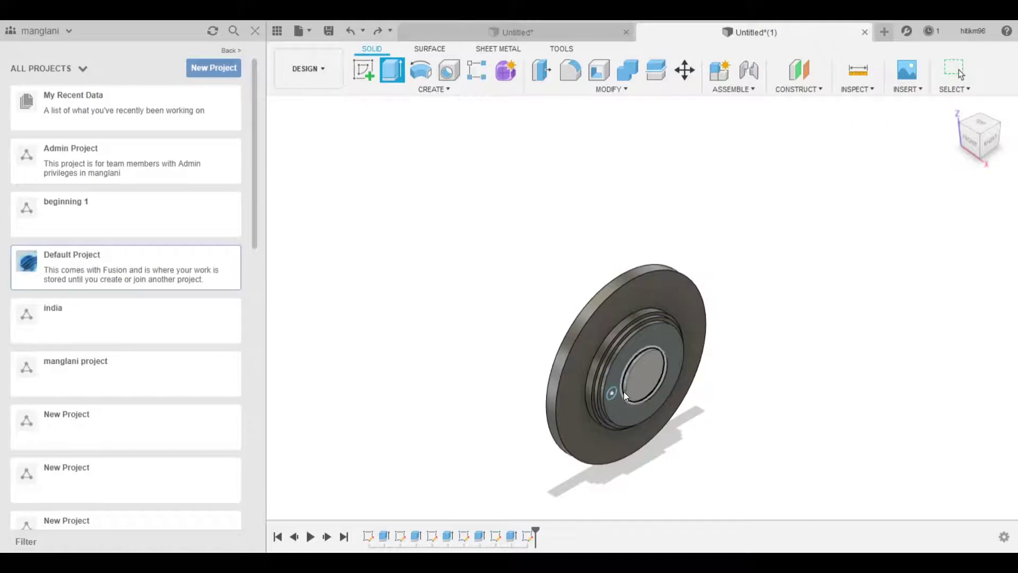
click(612, 394)
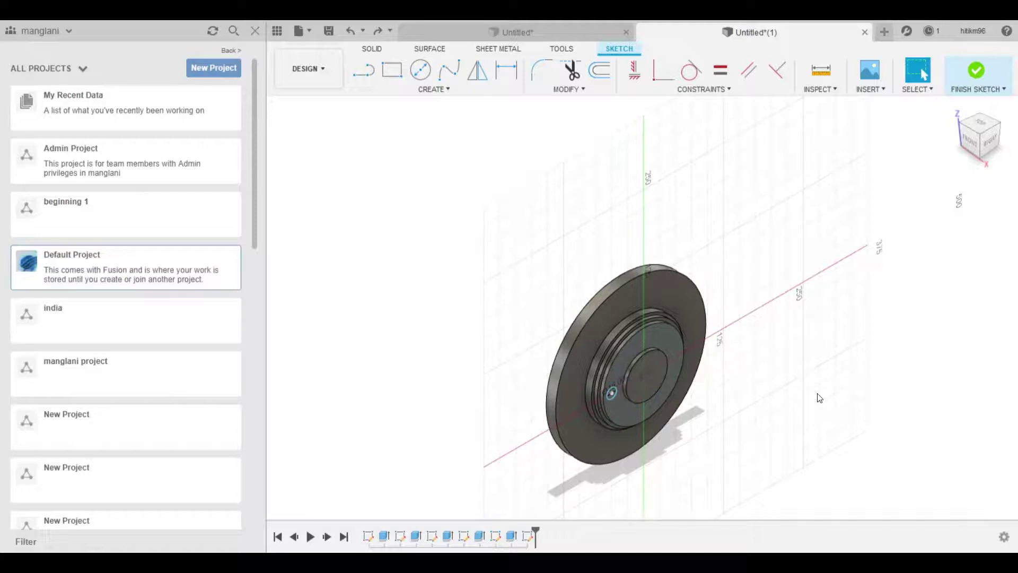
key(Escape)
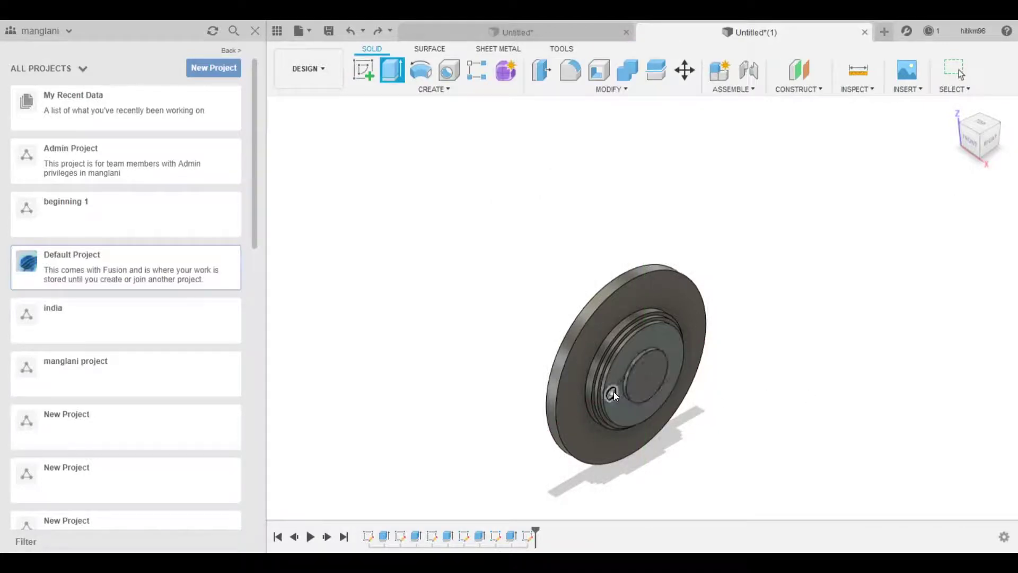
- Cut the Ø15 circle profile through the disc hub as a bolt hole
click(612, 392)
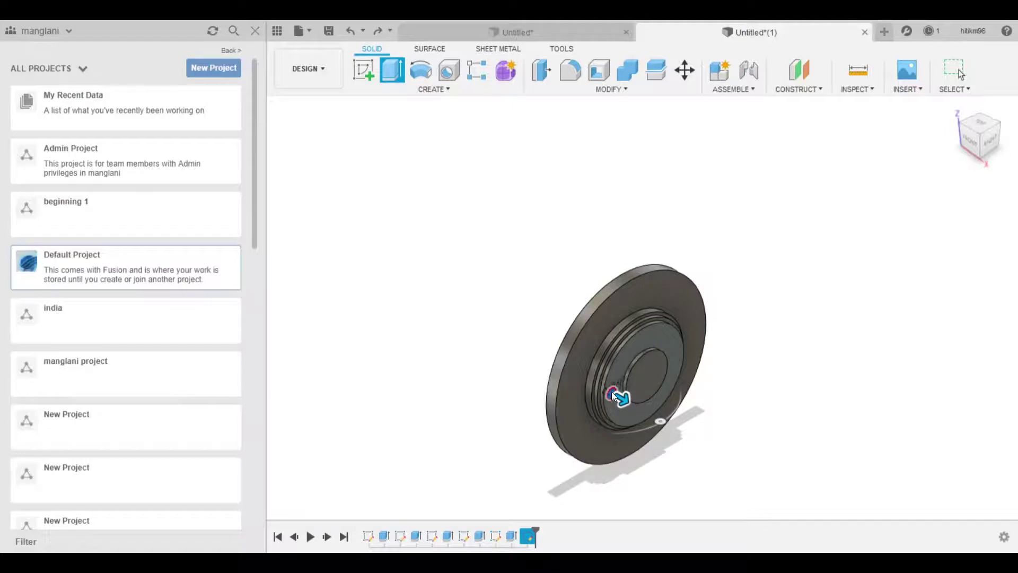
key(Return)
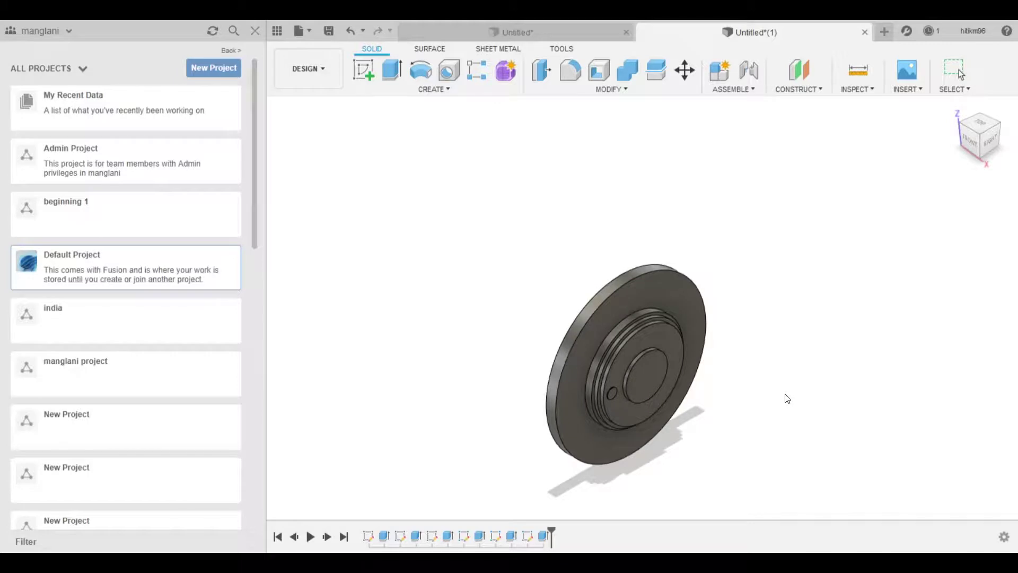
key(Escape)
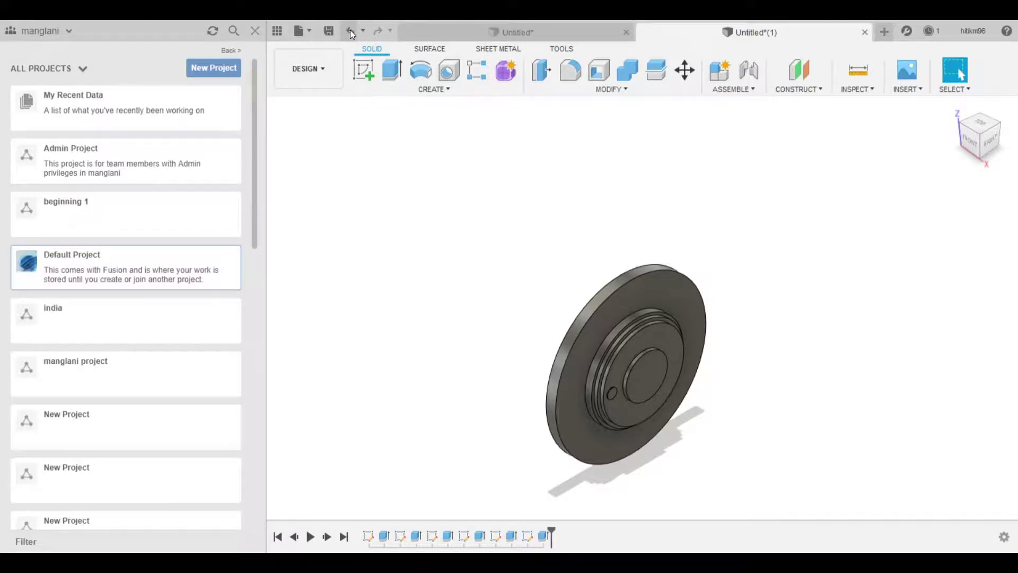
- Extrude the small circle profile again and turn the disc to face on from the right
key(e)
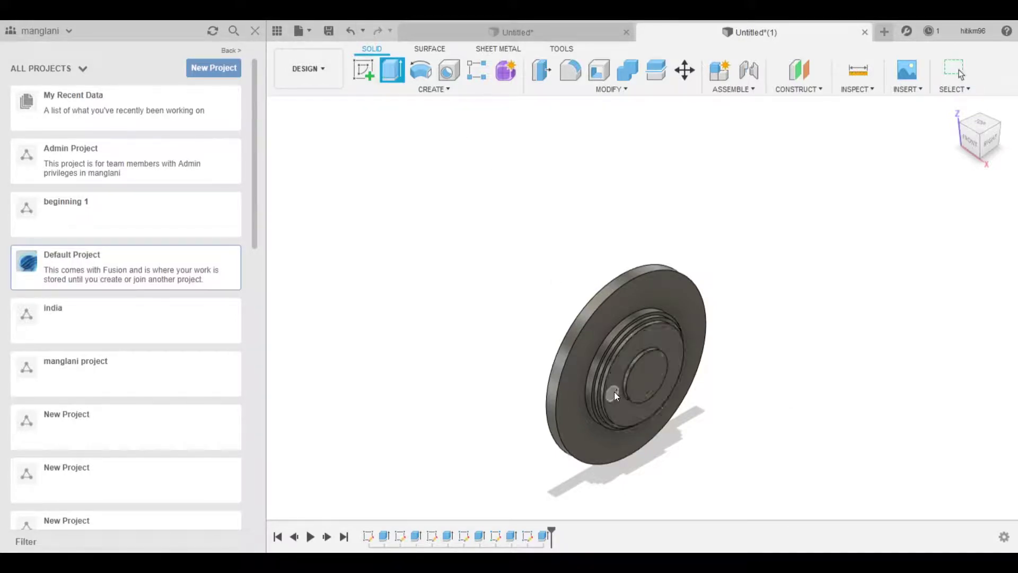
click(613, 393)
key(Return)
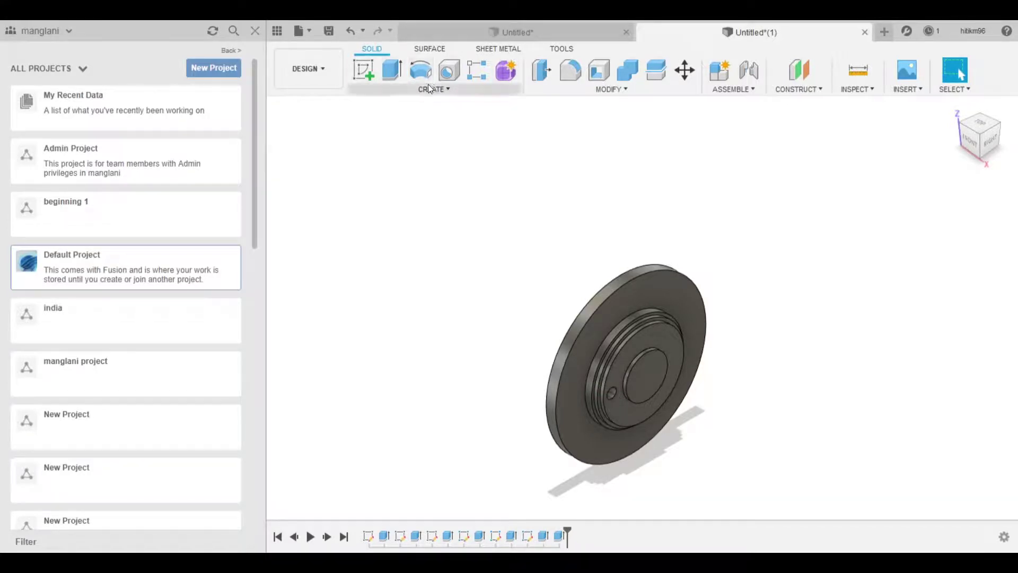
mouse_move(978, 135)
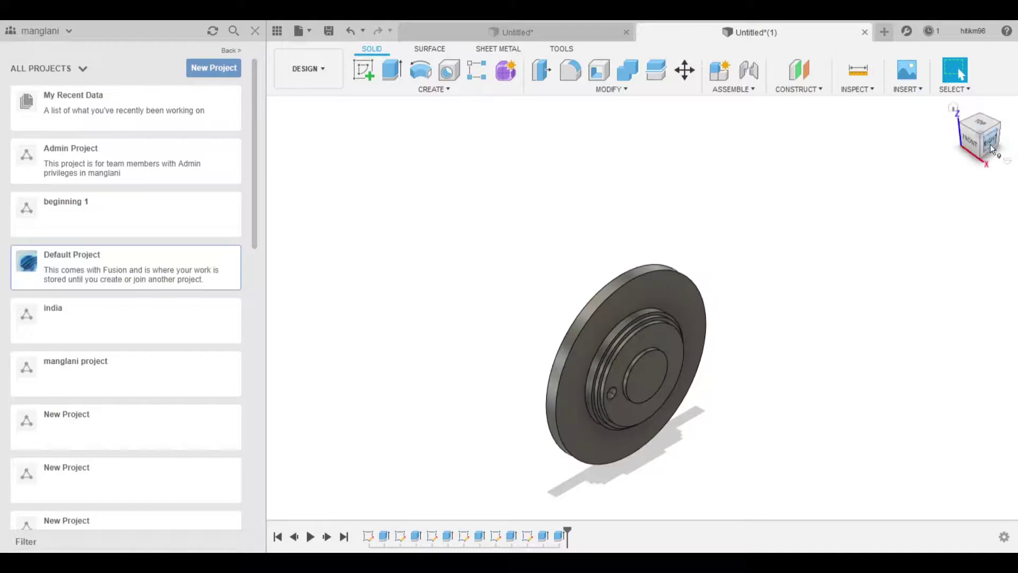
click(990, 144)
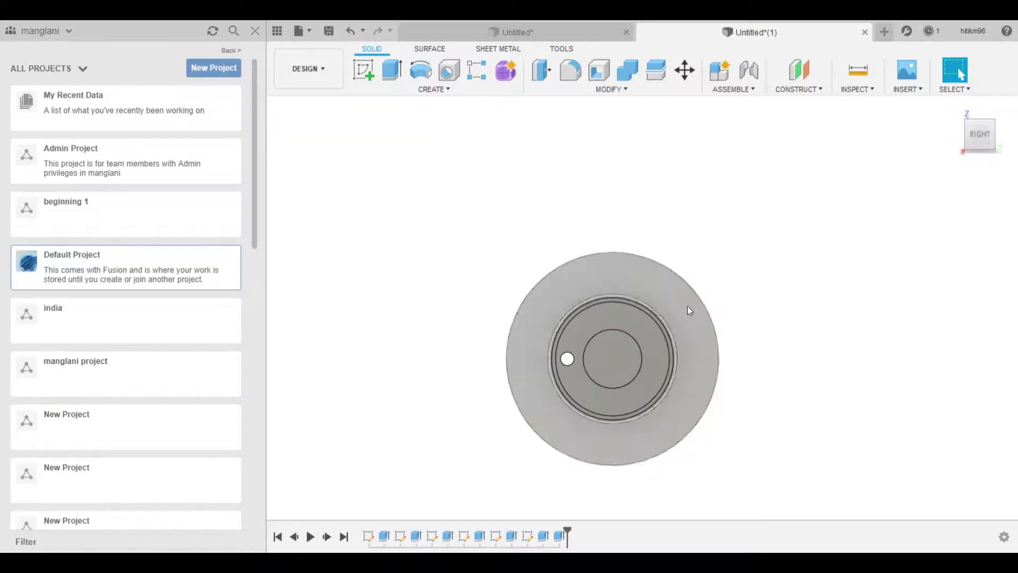
key(s)
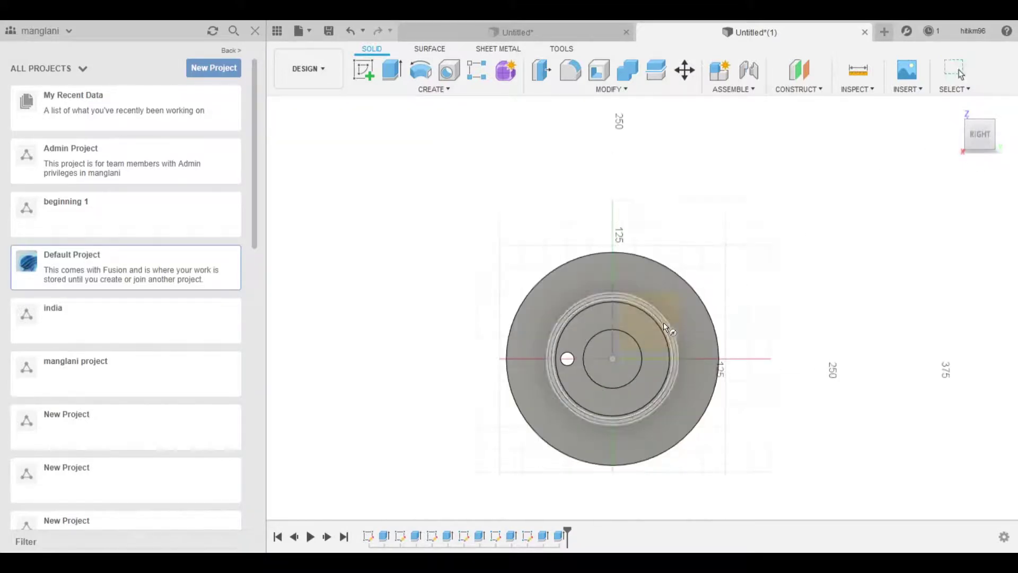
- Sketch a Ø15 circle on the hub opposite the first hole and cut it through
click(656, 366)
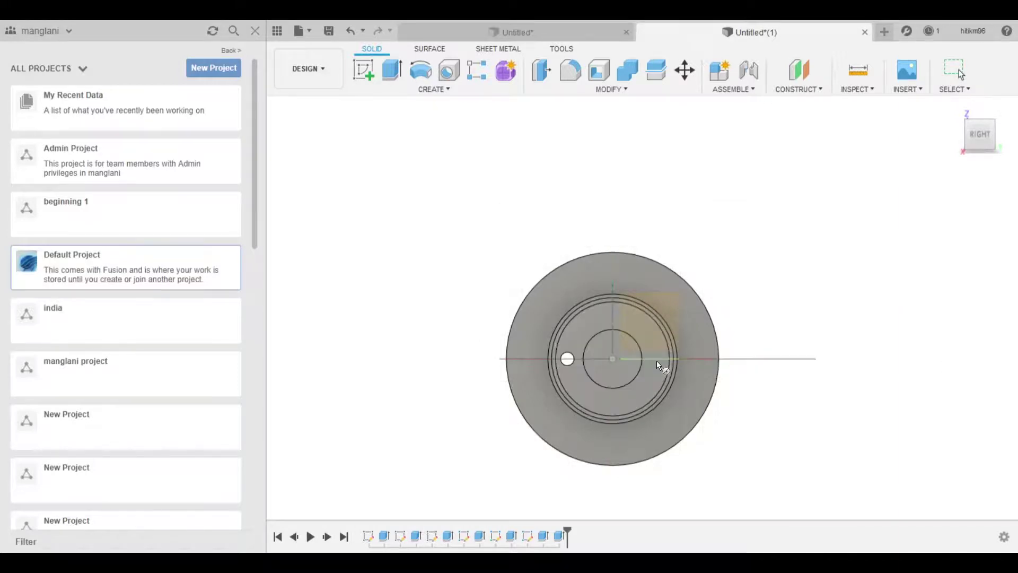
click(653, 368)
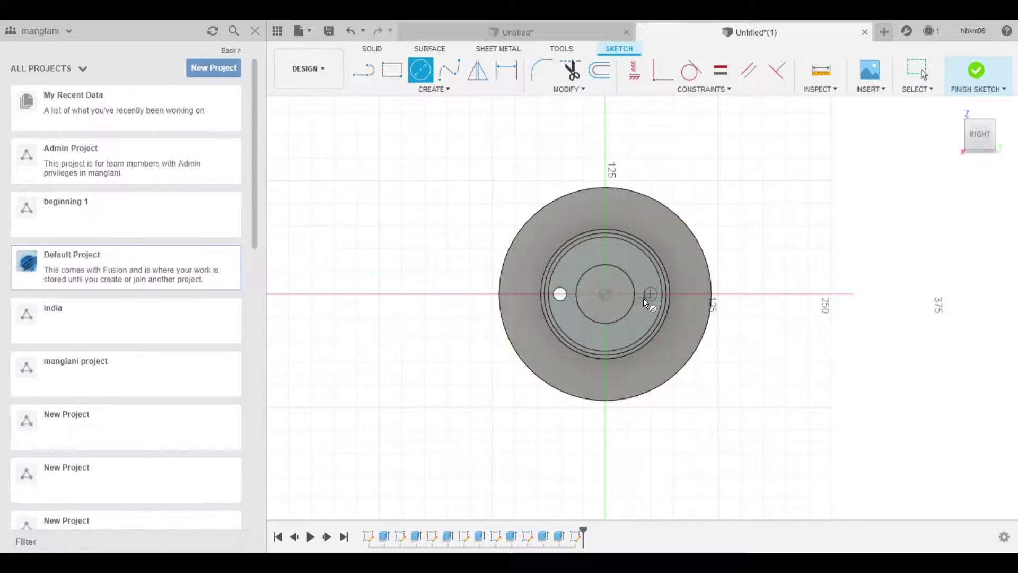
key(Escape)
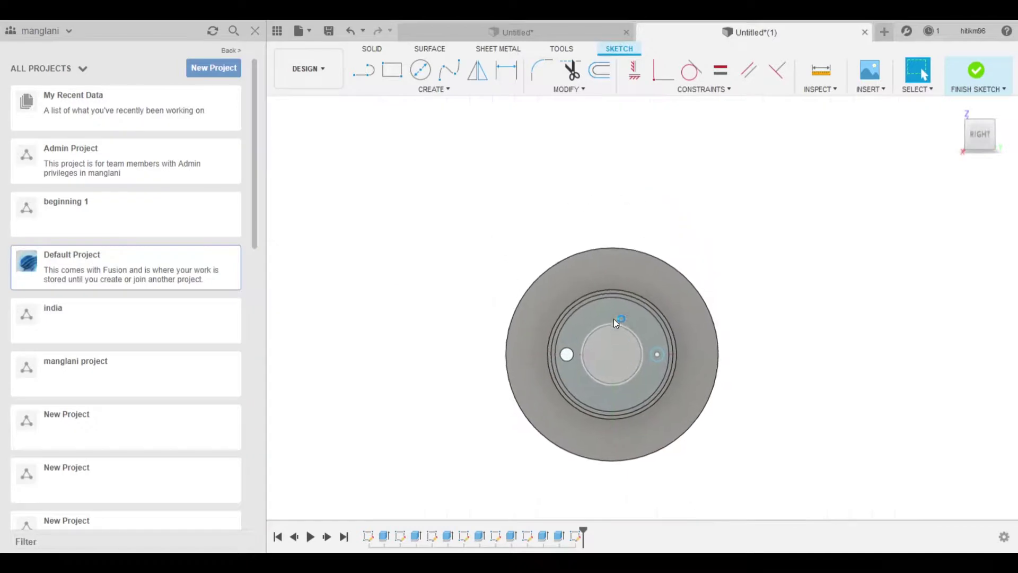
click(658, 360)
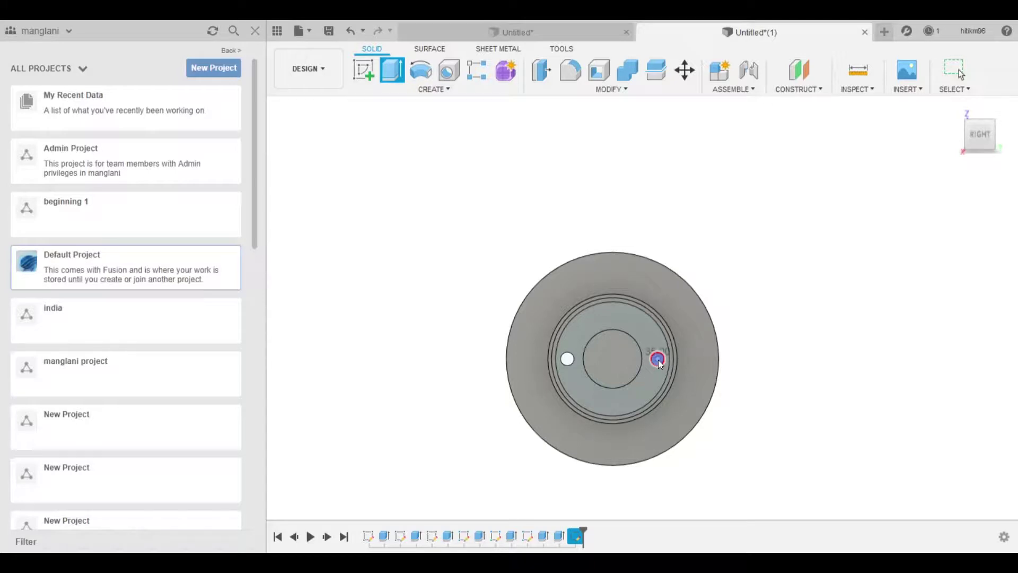
key(Return)
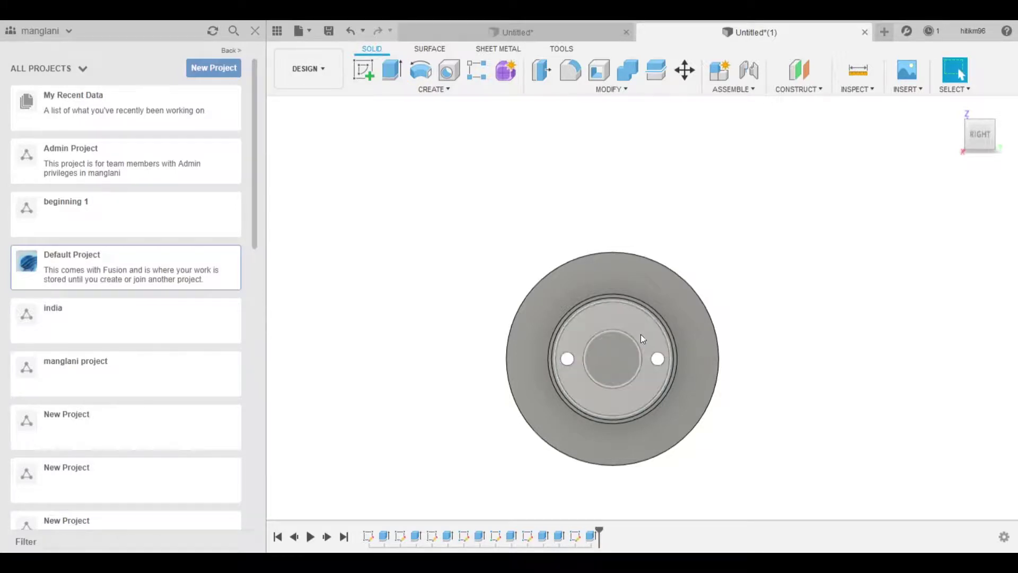
- Sketch a circle at the top of the hub face and cut it through the disc
key(c)
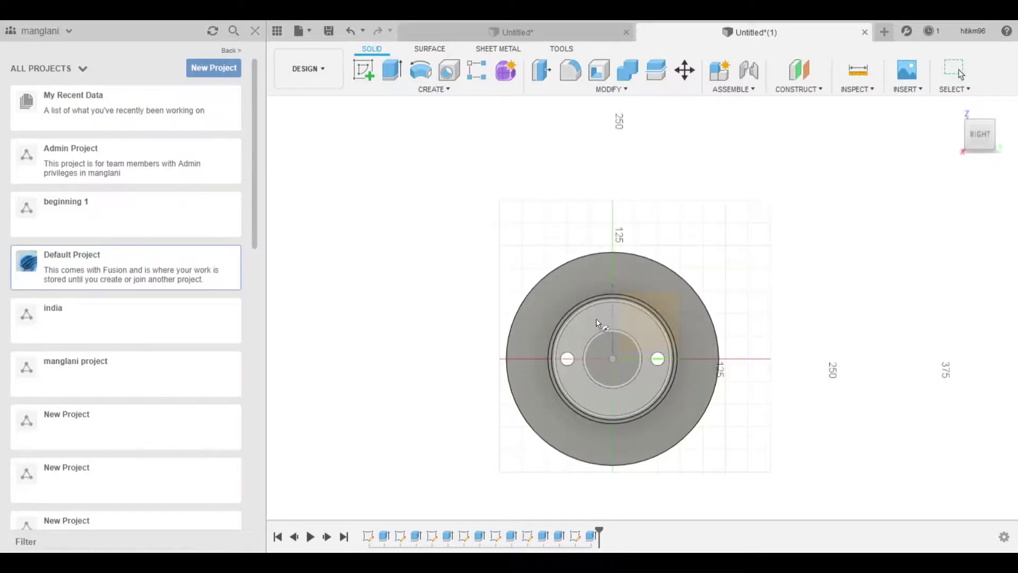
click(587, 318)
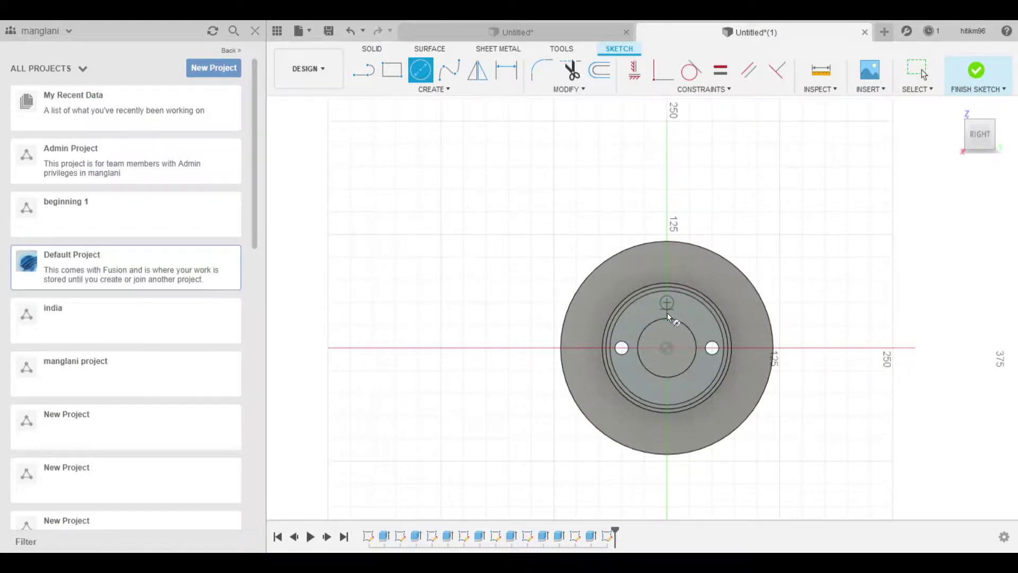
key(Escape)
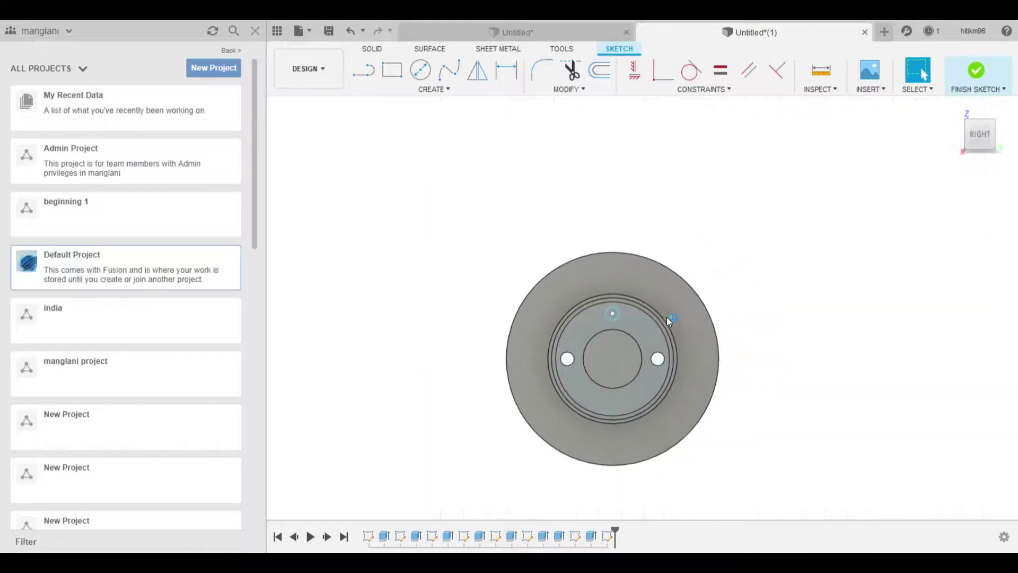
click(613, 314)
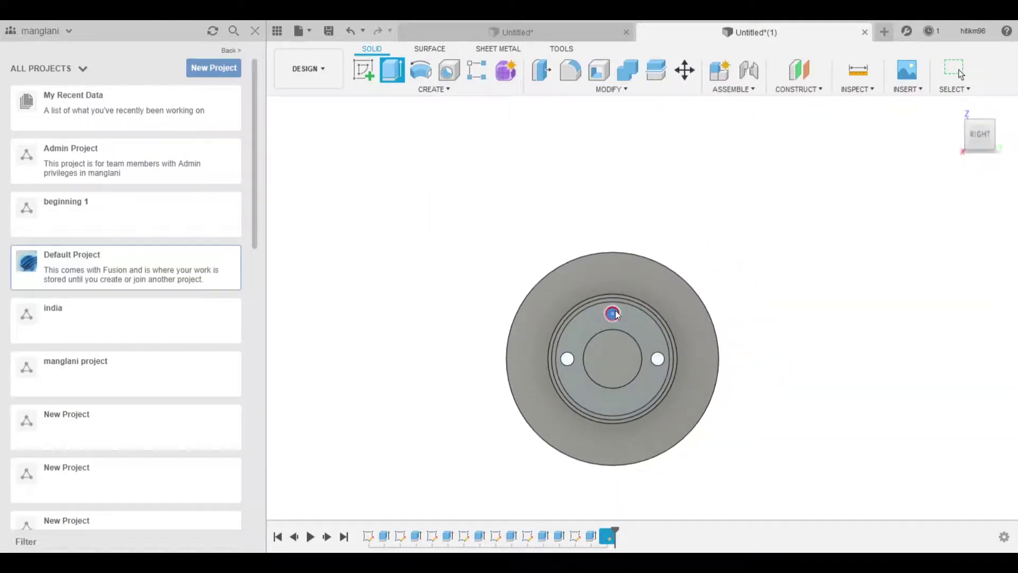
key(Return)
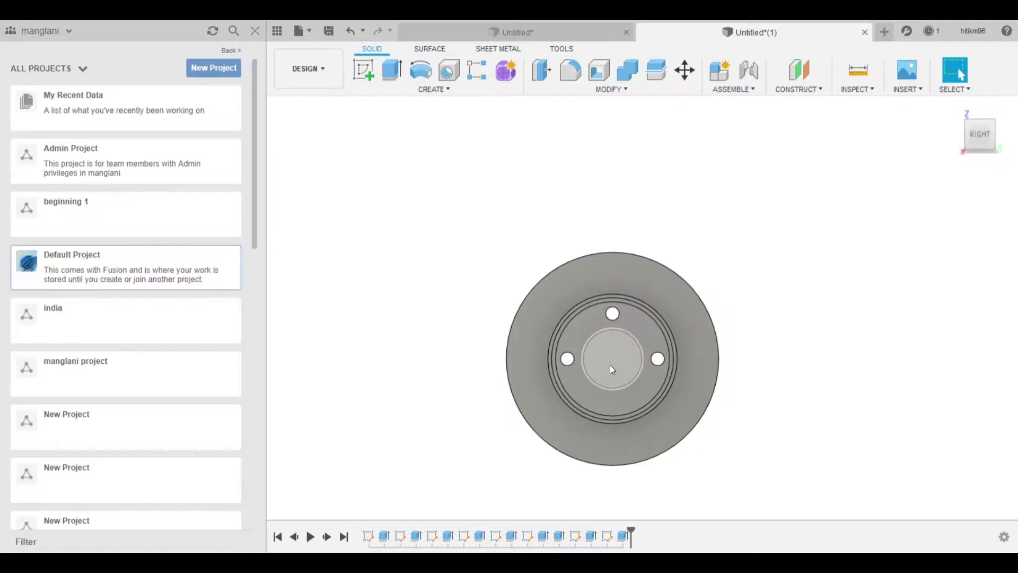
- Sketch a circle at the bottom of the hub and extrude it as a through cut
key(e)
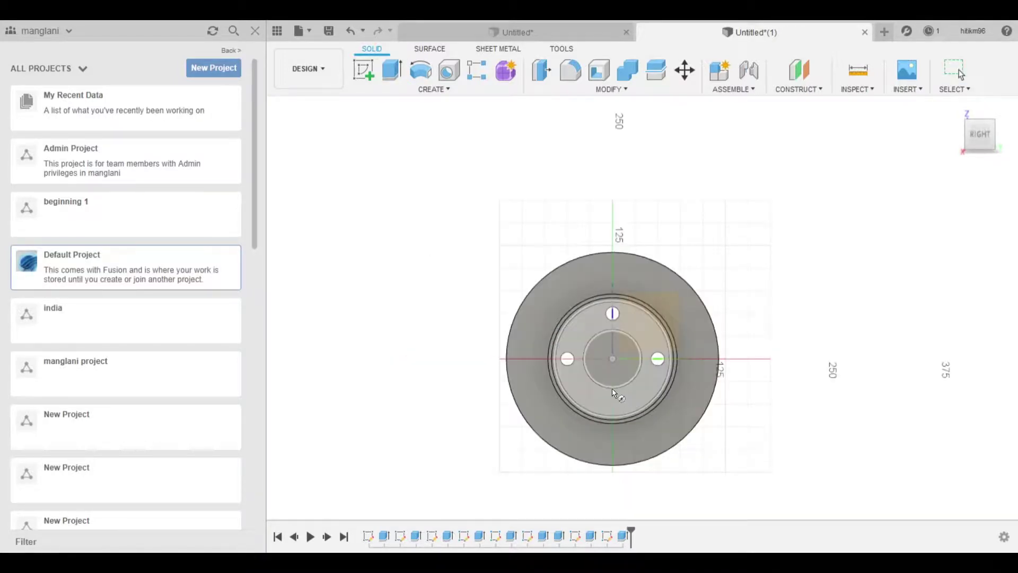
click(613, 390)
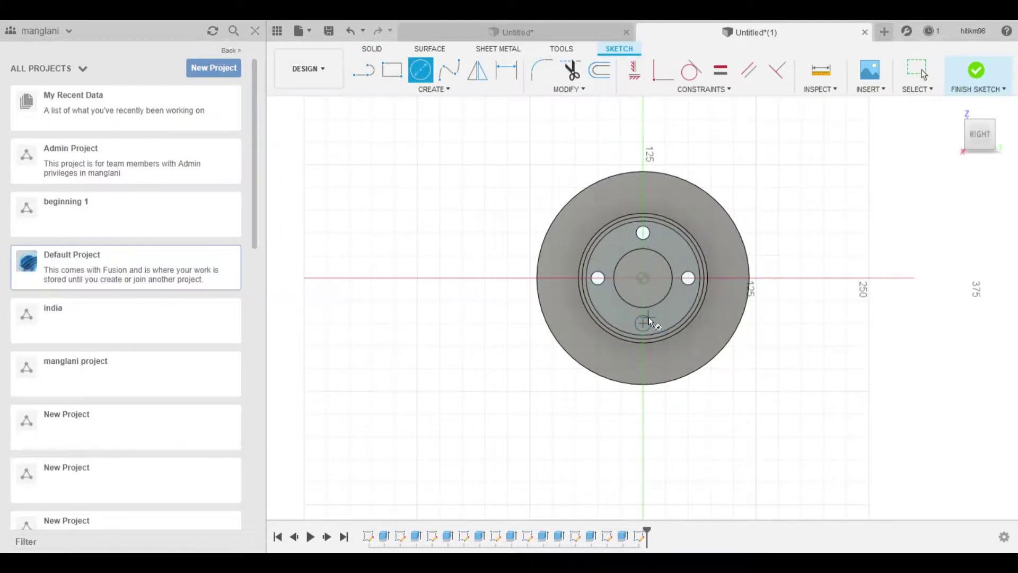
key(Escape)
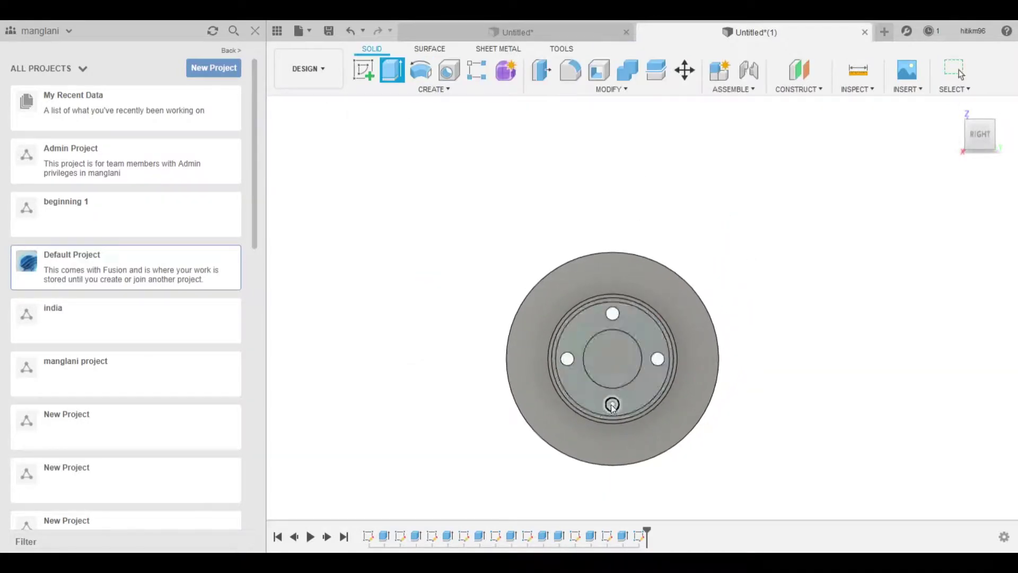
click(612, 405)
key(Return)
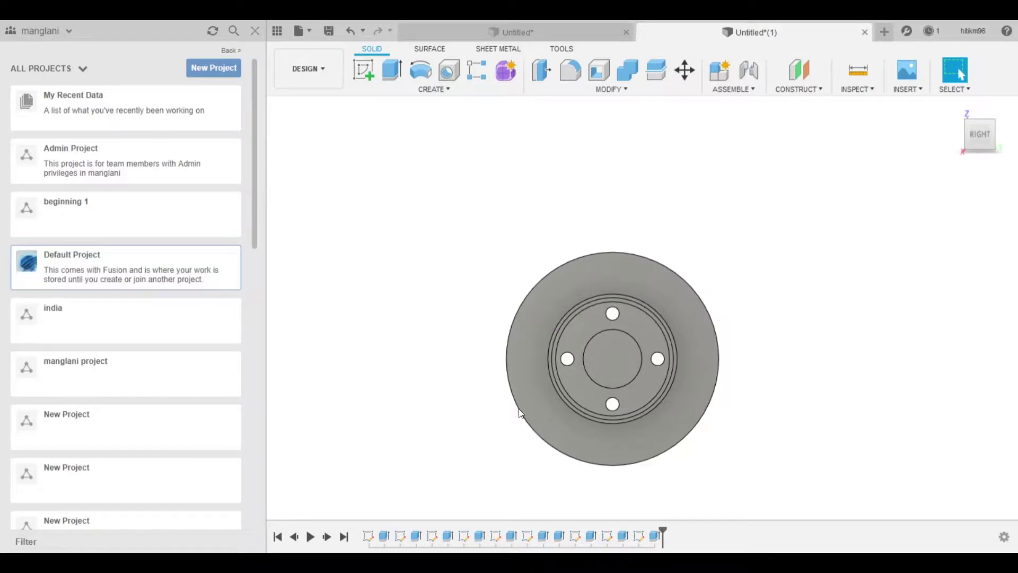
click(551, 393)
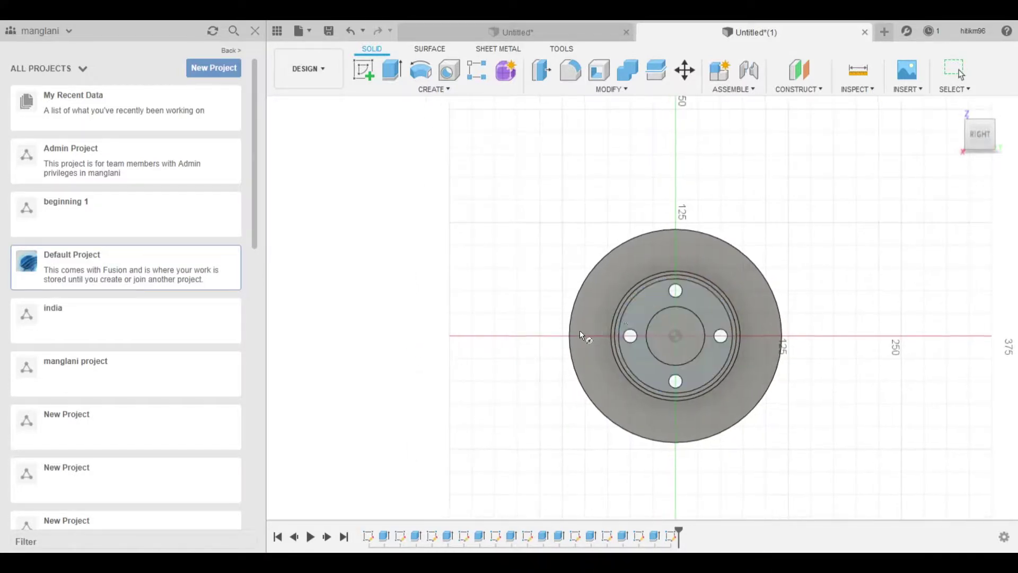
- Cut a Ø9 hole through the hub at the upper-left, between the top and left holes
key(c)
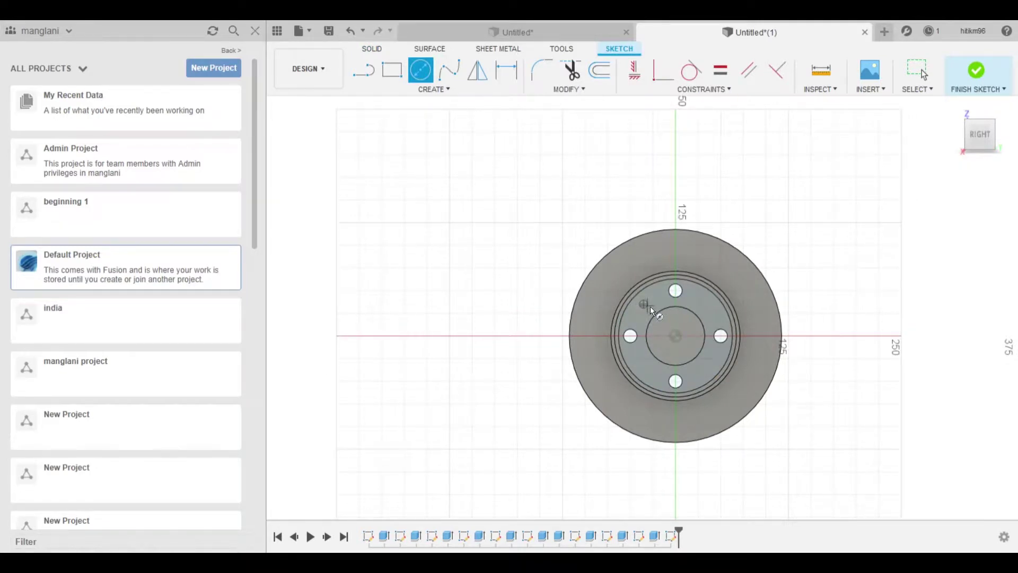
key(Return)
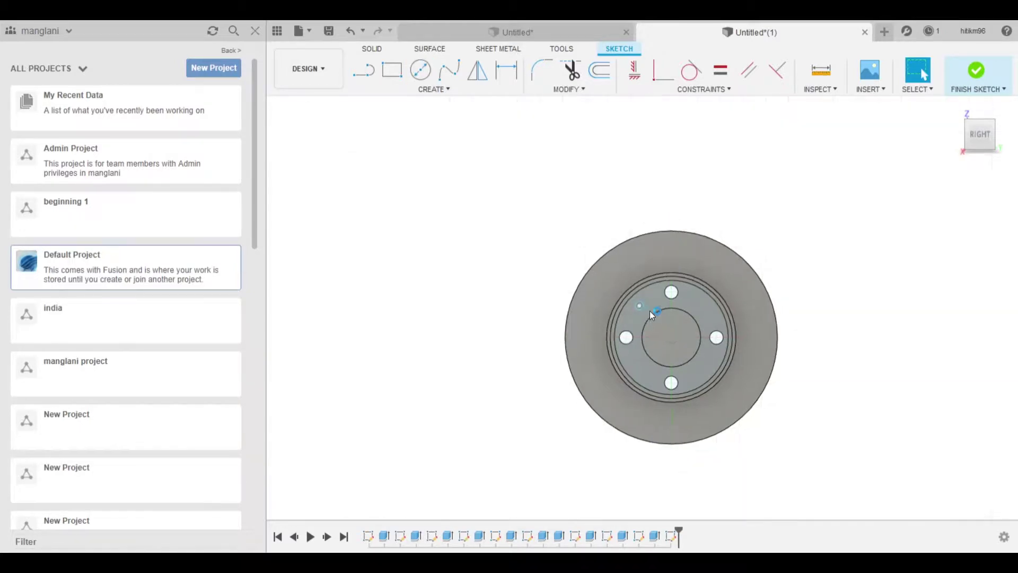
middle_drag(650, 306, 580, 325)
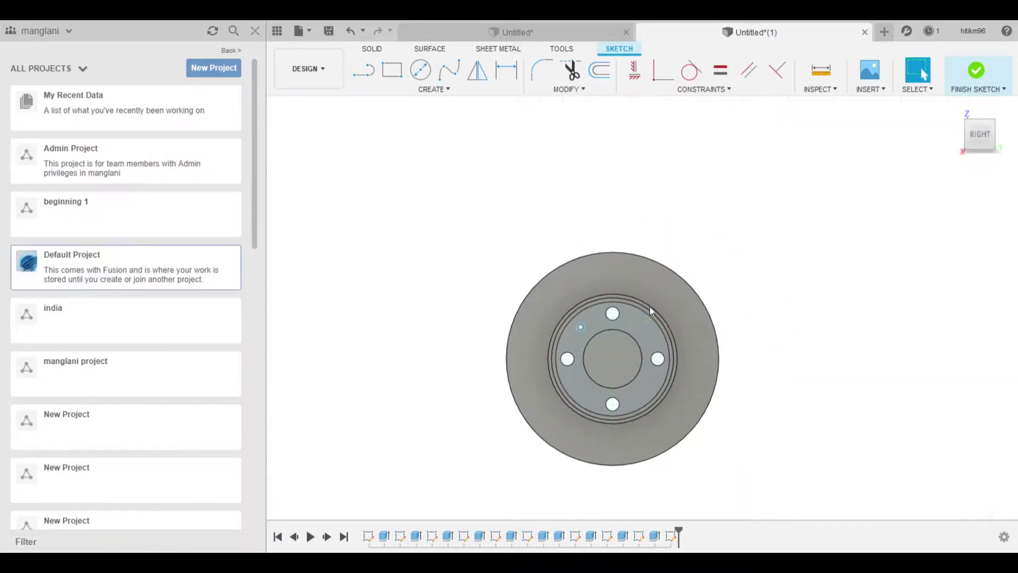
click(580, 326)
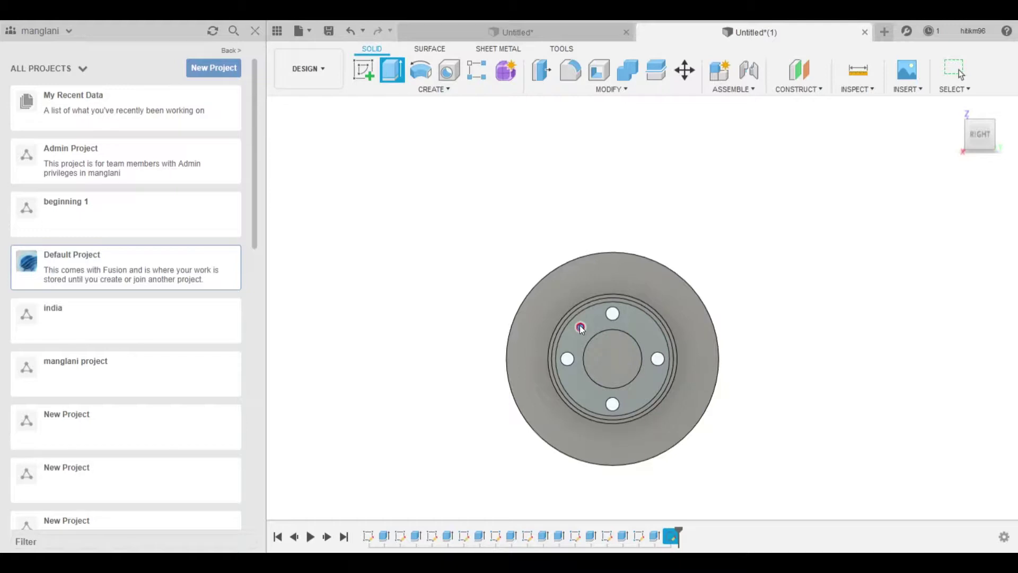
key(Return)
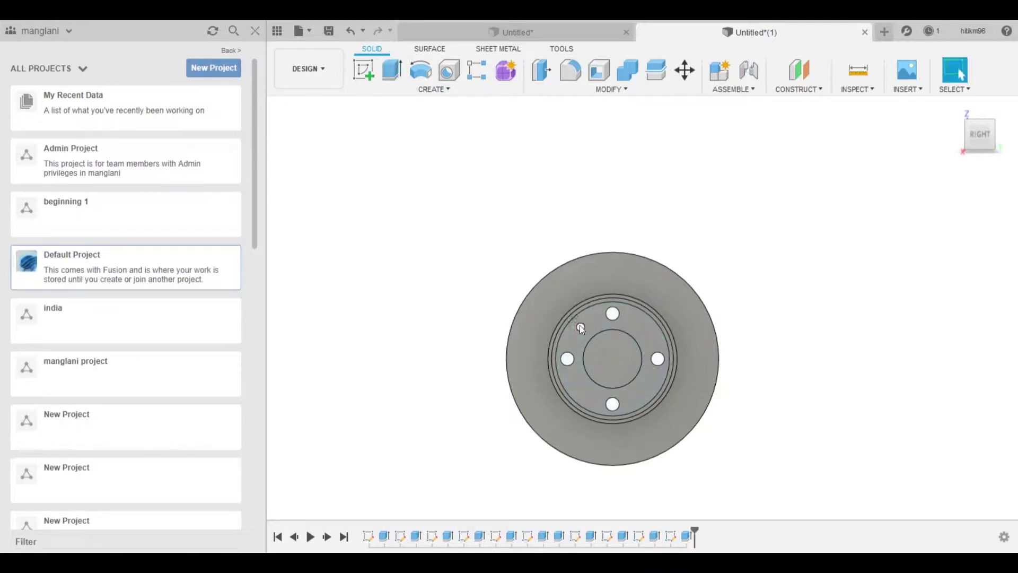
- Sketch a matching 9 mm circle at the lower-right and cut it through the hub
click(643, 371)
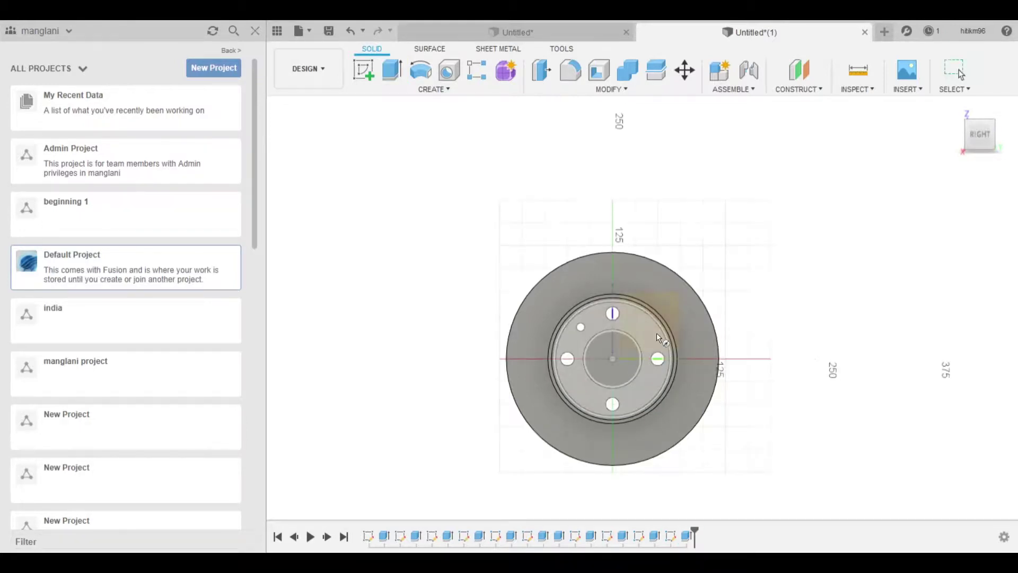
click(643, 393)
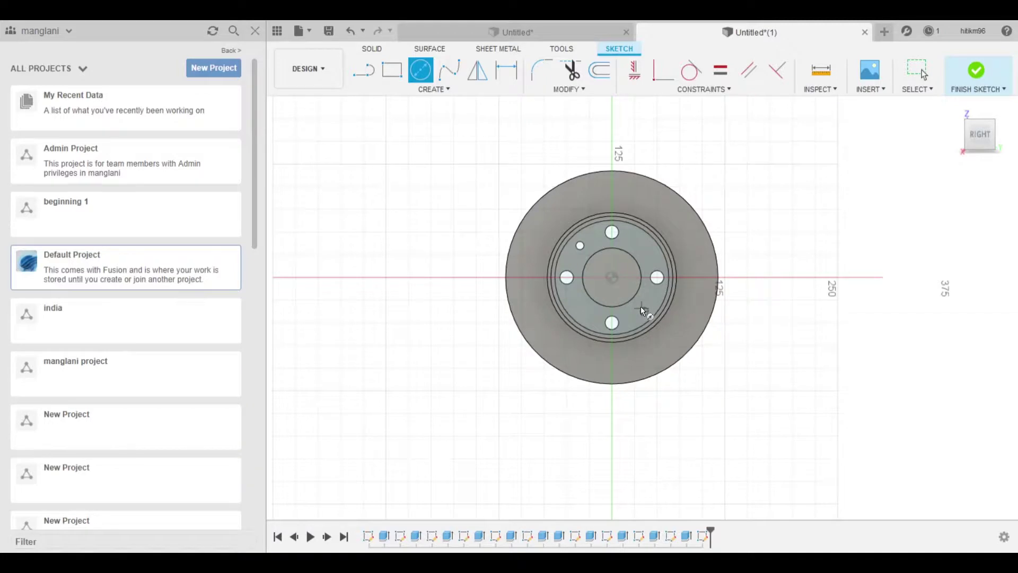
key(Escape)
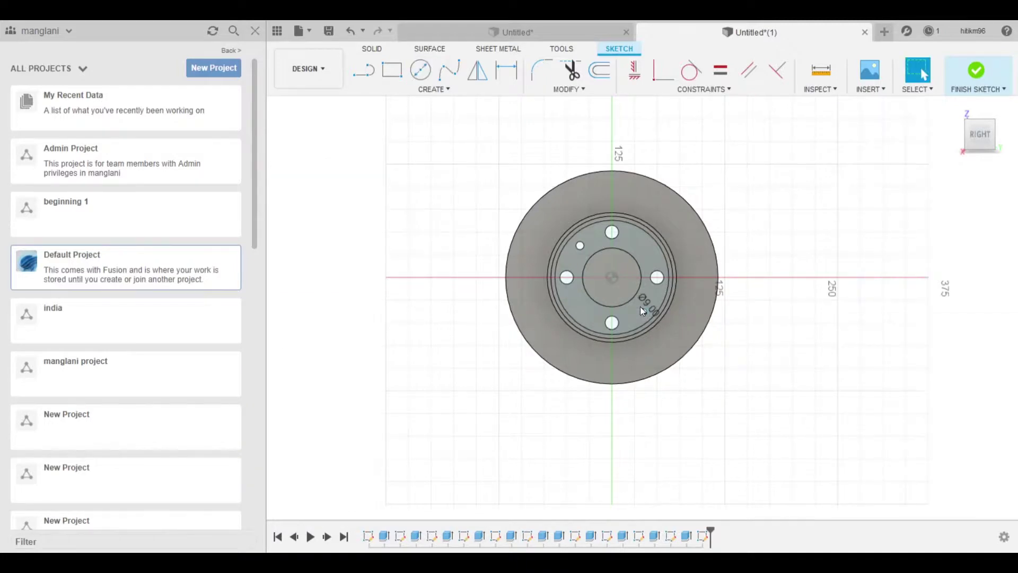
key(Return)
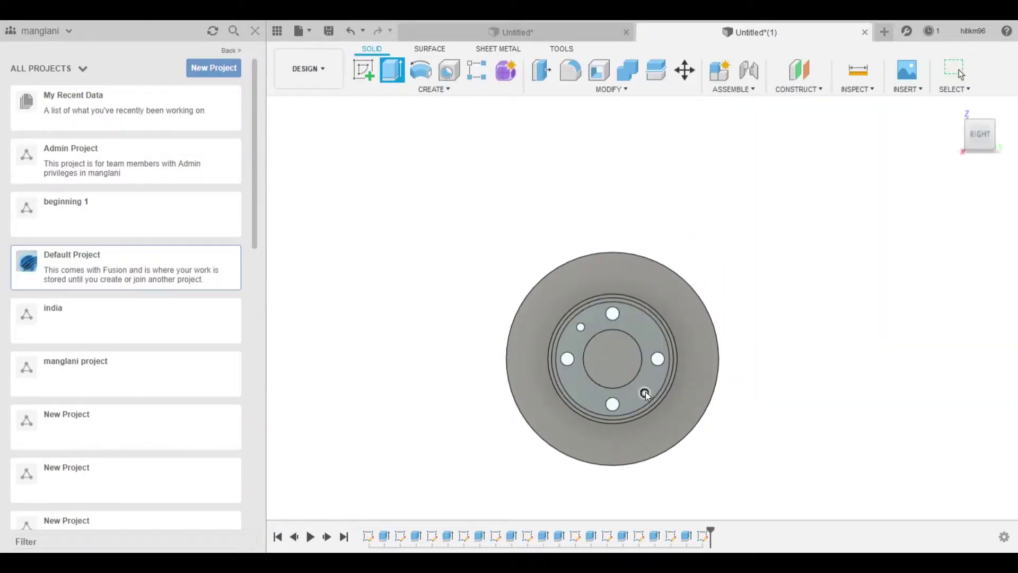
click(646, 392)
key(Return)
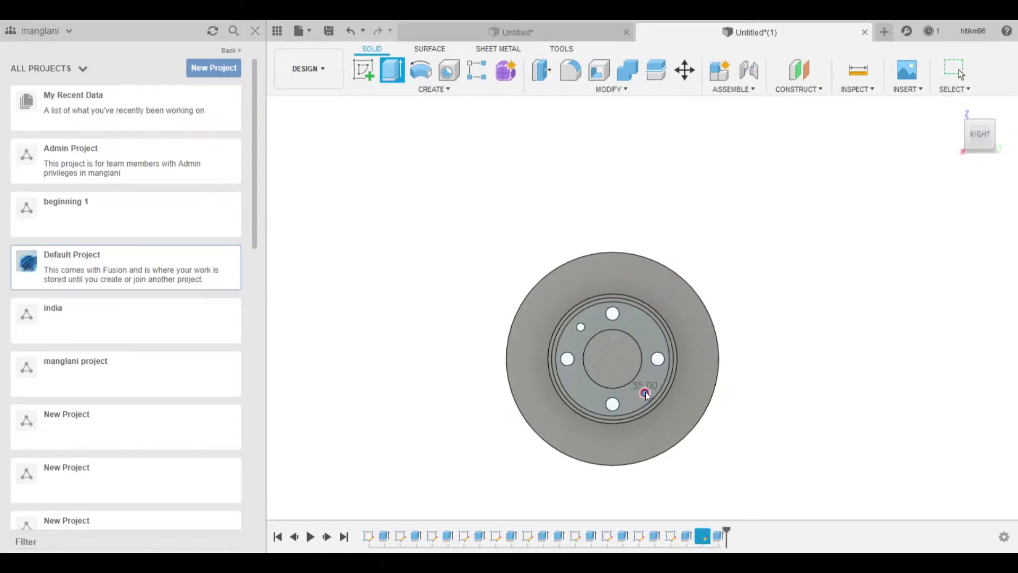
- Sketch a 9 mm circle at the upper-right of the hub and cut it through
click(645, 391)
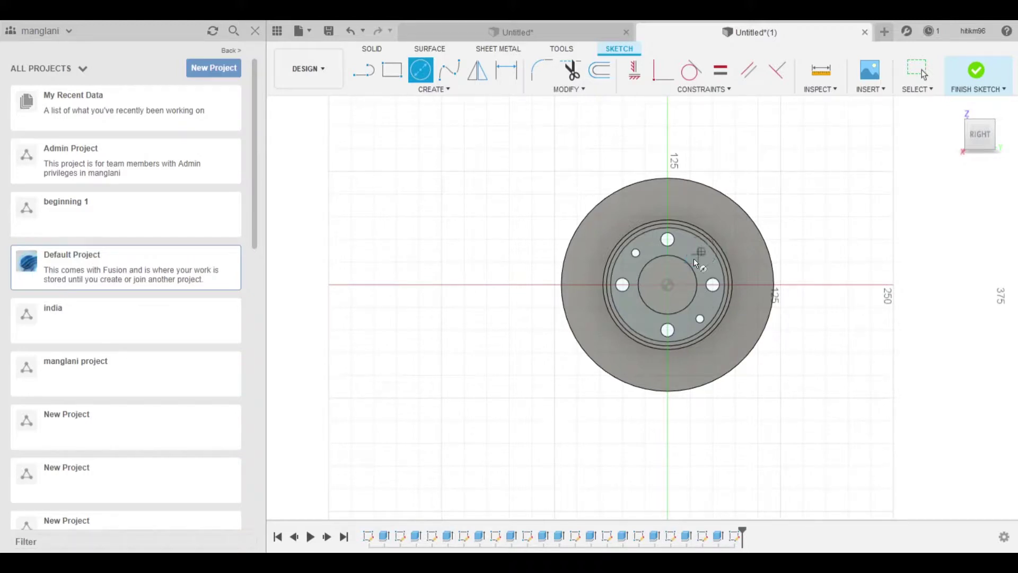
key(Escape)
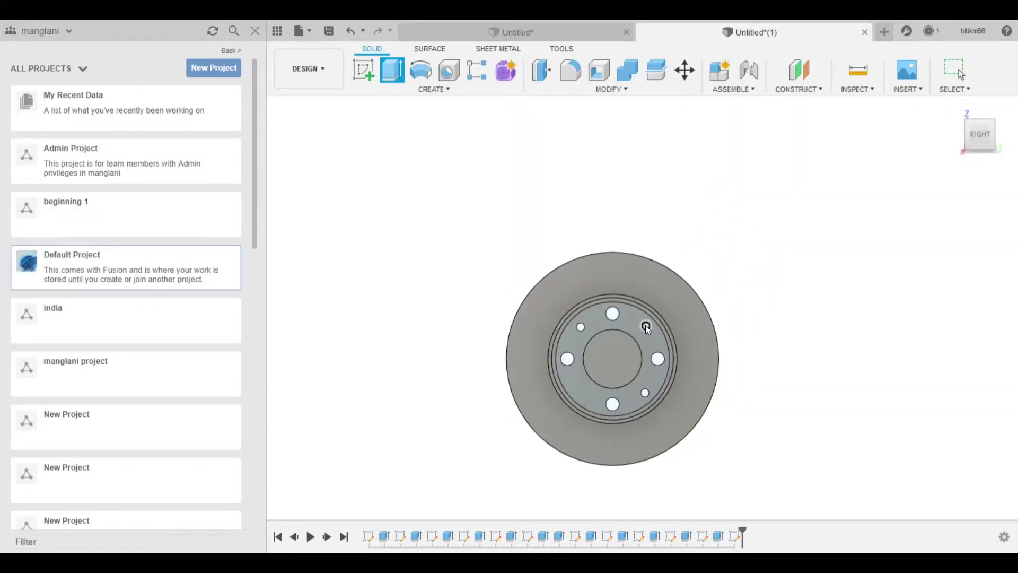
click(645, 325)
key(Return)
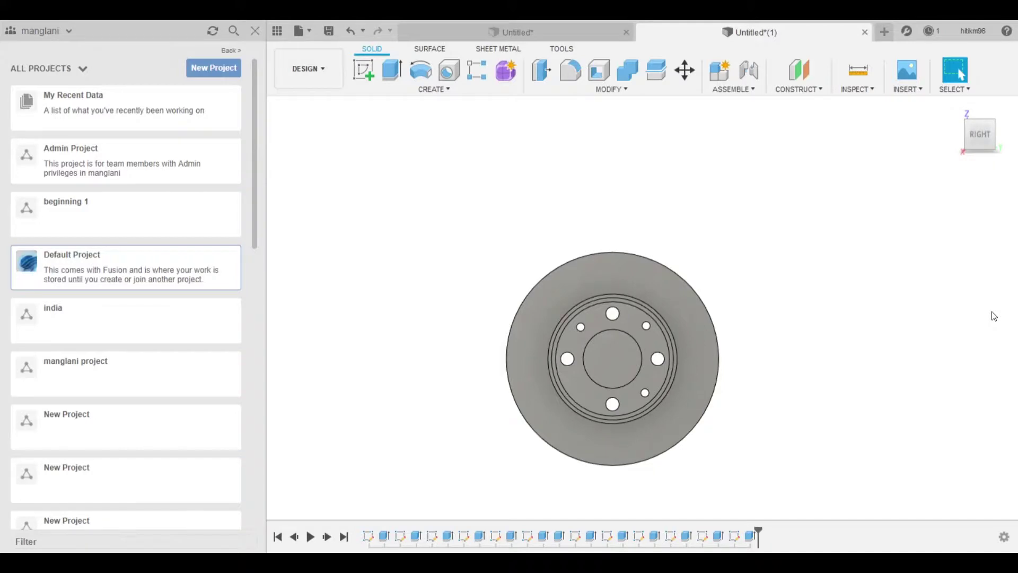
- Sketch the lower-left 9 mm circle and cut it through the hub
key(c)
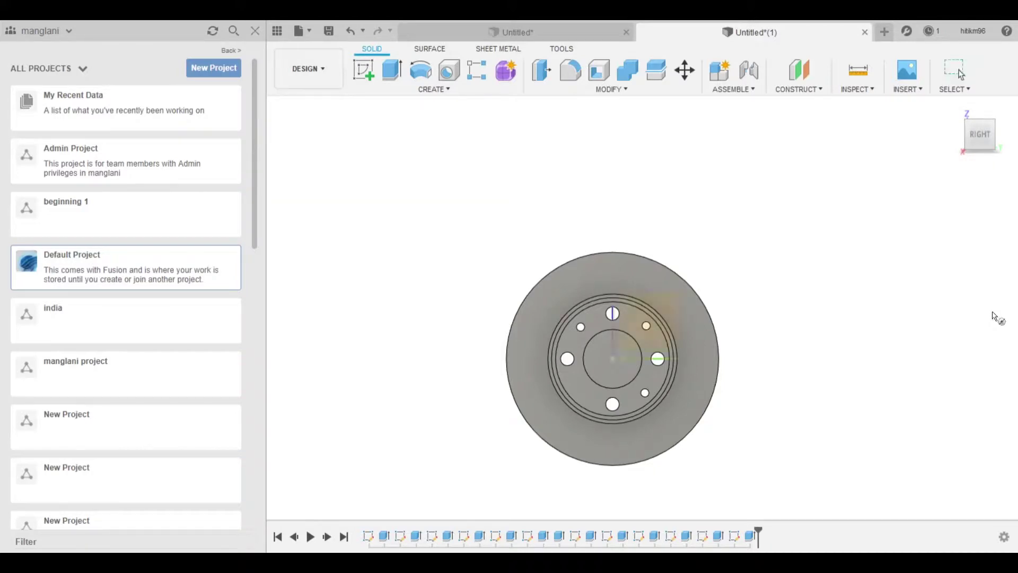
click(583, 383)
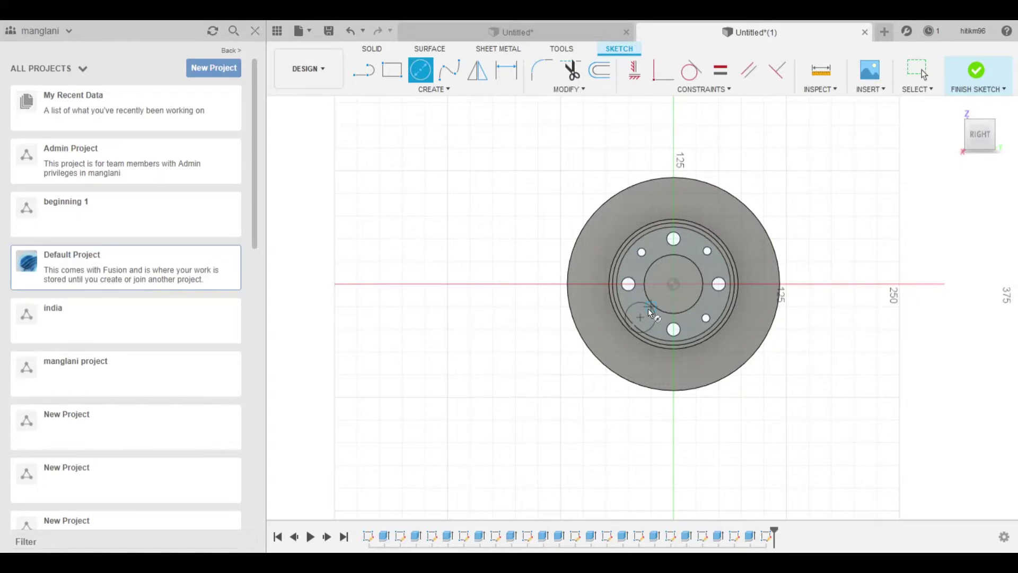
key(Escape)
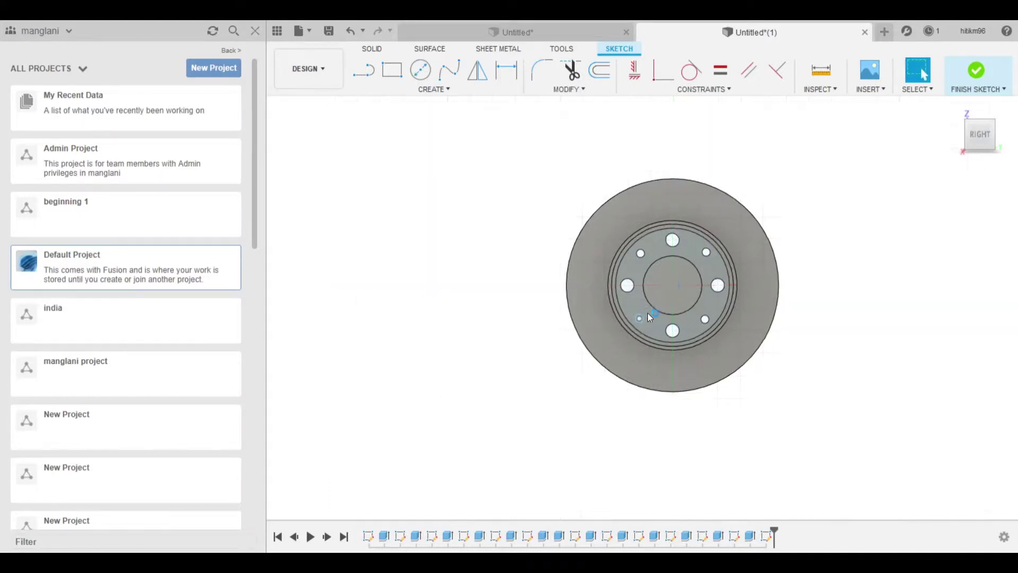
middle_drag(648, 308, 587, 390)
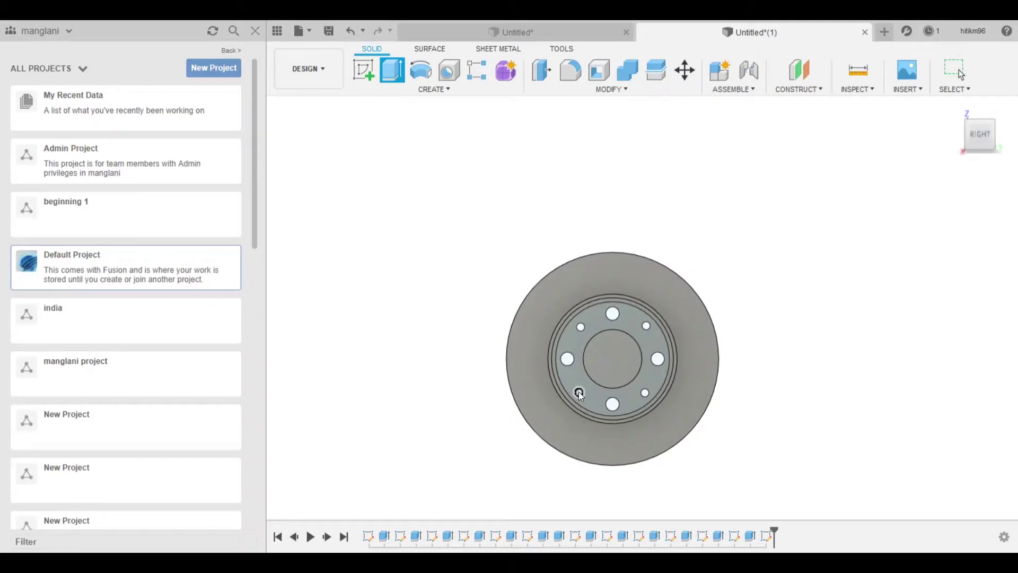
click(579, 392)
key(Return)
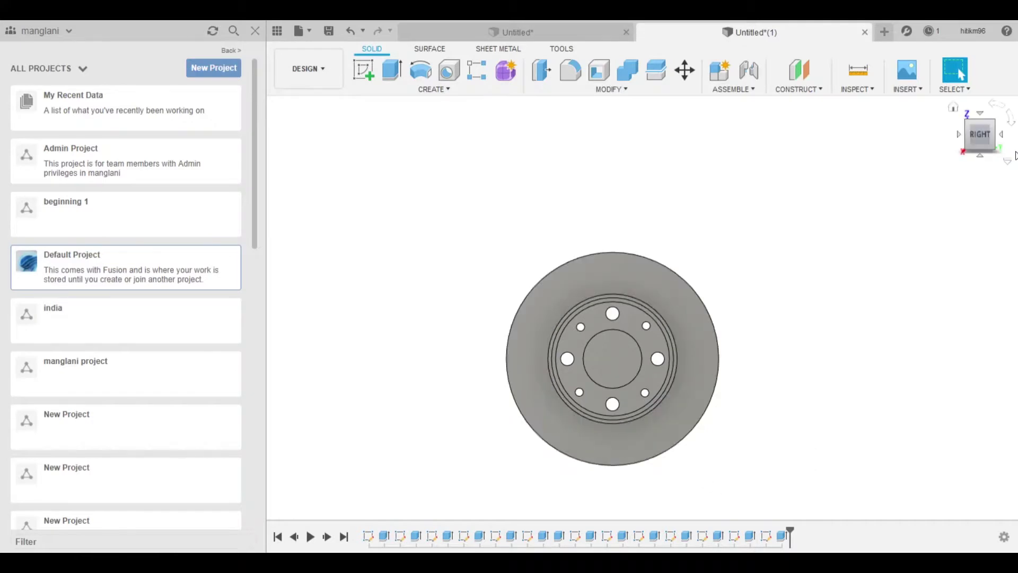
key(m)
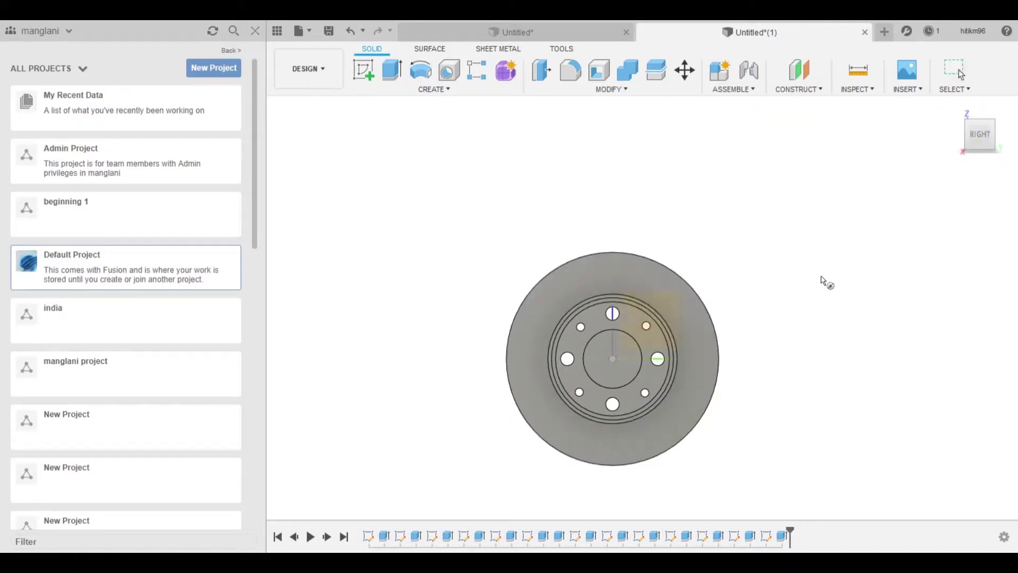
- Draw a centre-diameter circle at the disc centre and cut it through as the bore
click(598, 350)
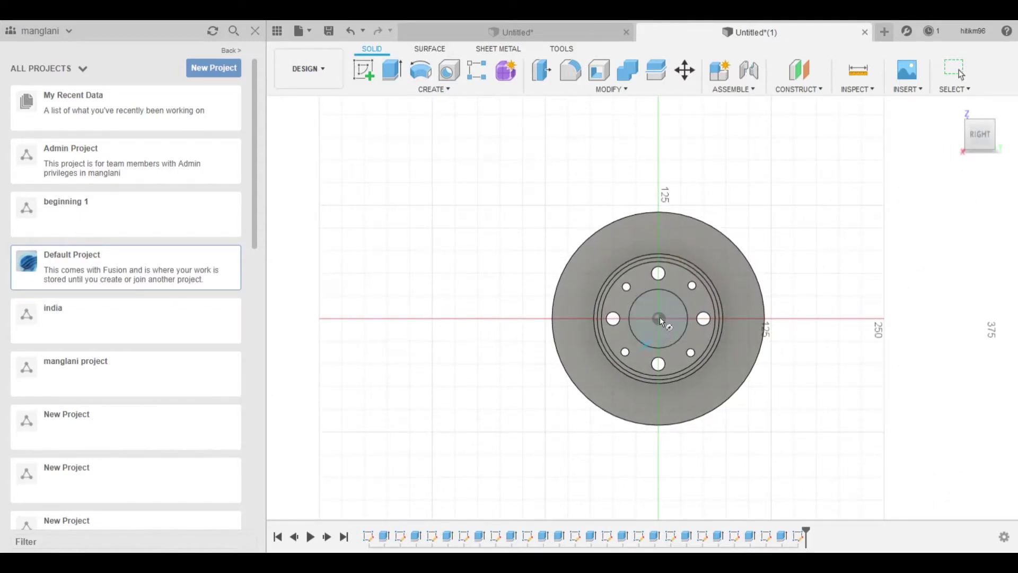
key(c)
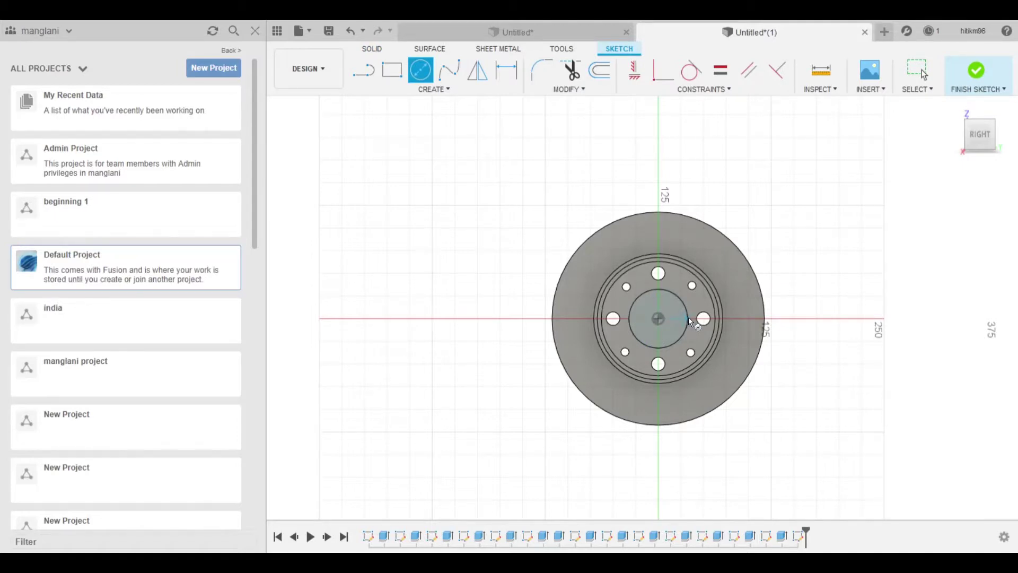
click(688, 316)
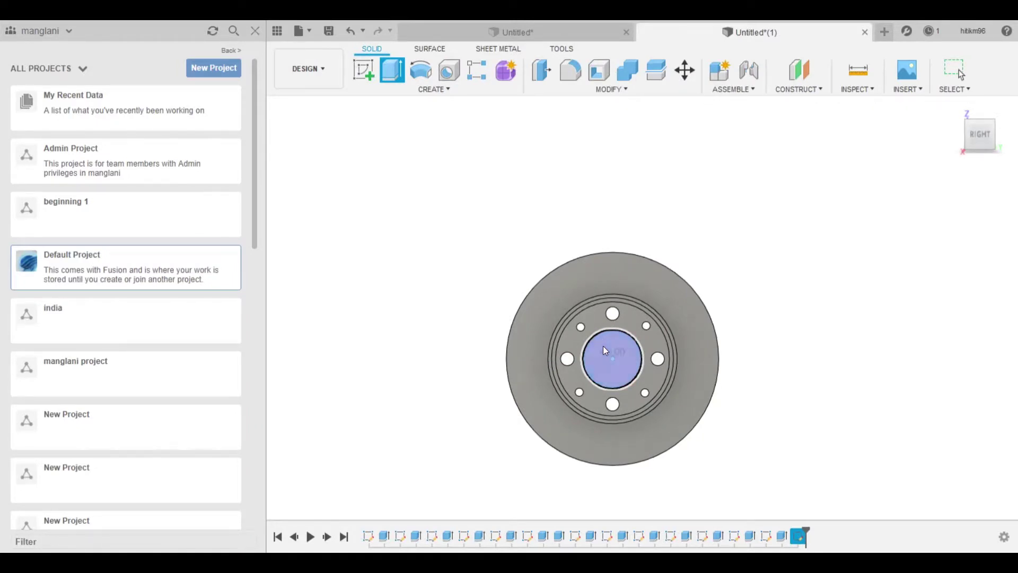
key(Return)
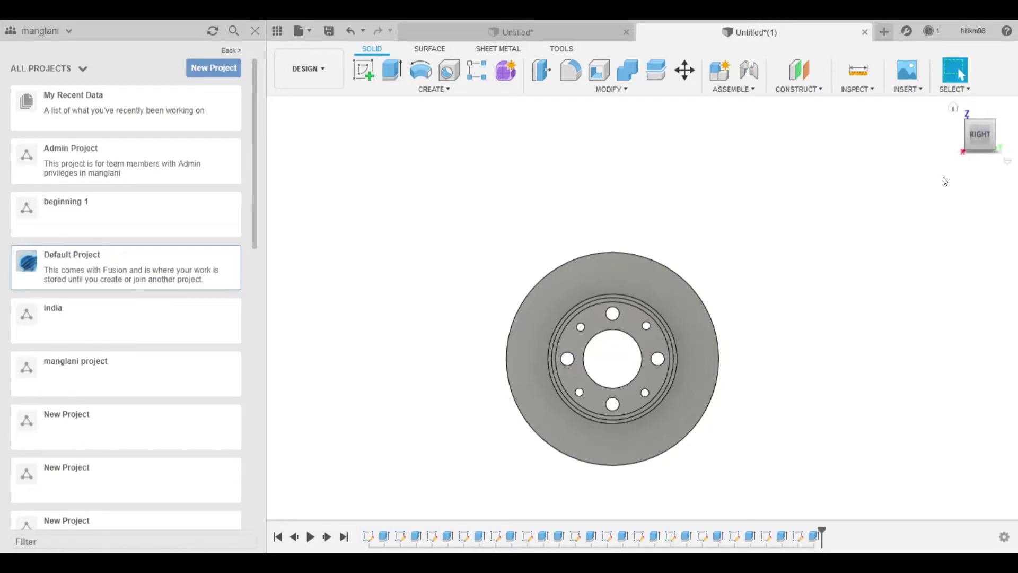
mouse_move(978, 129)
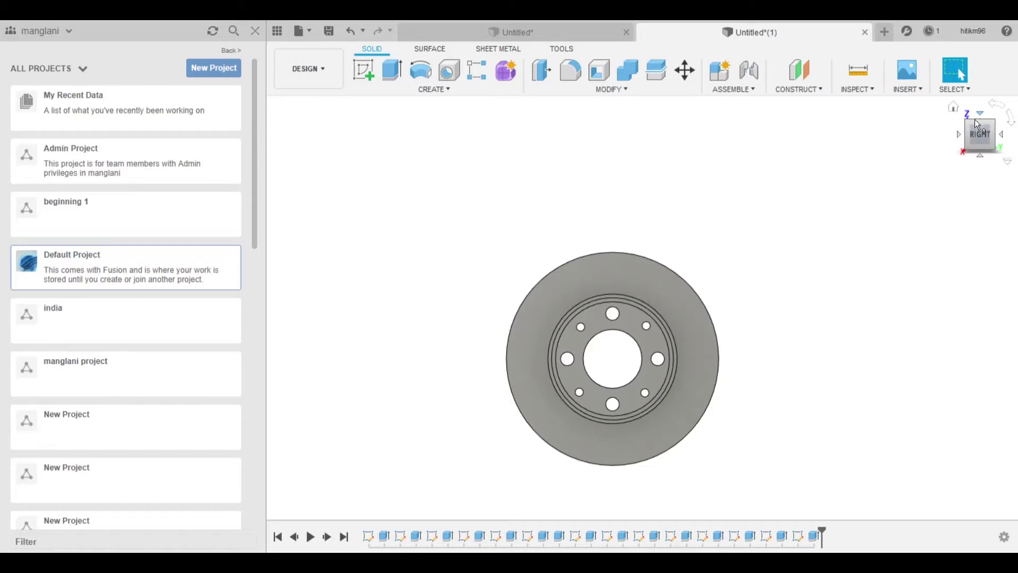
- Set an isometric view, switch to the Simulation workspace, and orbit and pan the disc
click(969, 126)
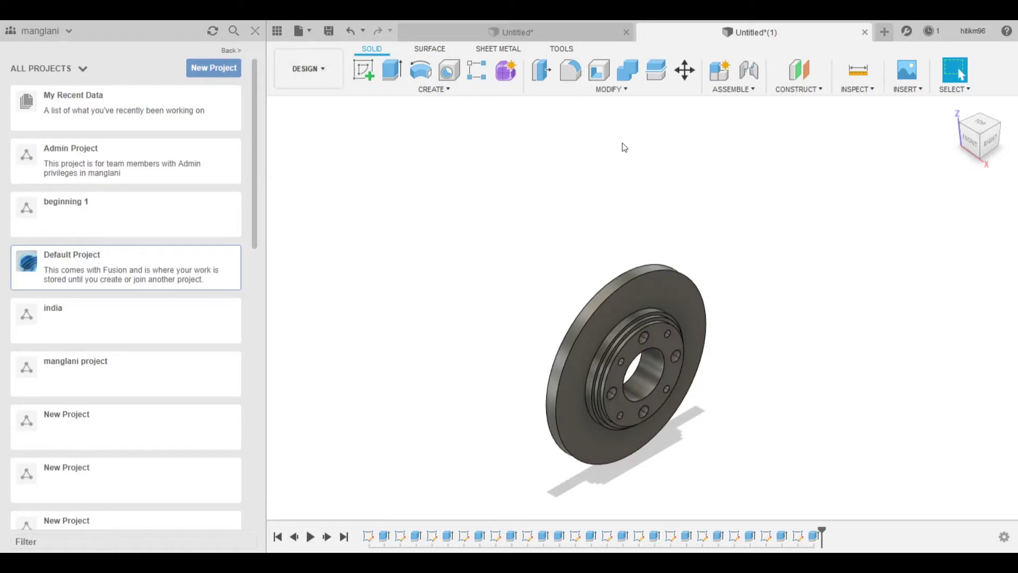
click(454, 90)
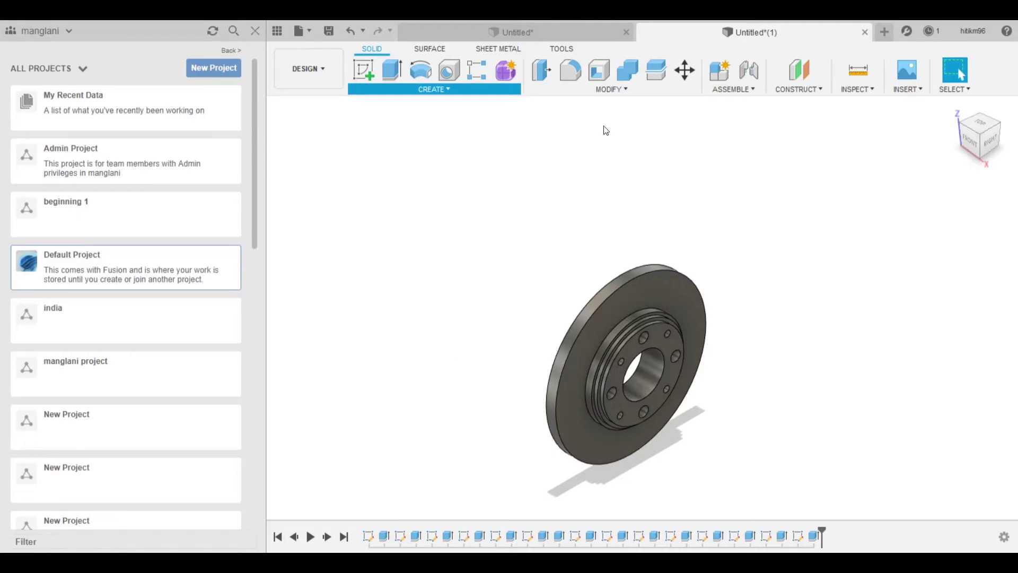
click(600, 87)
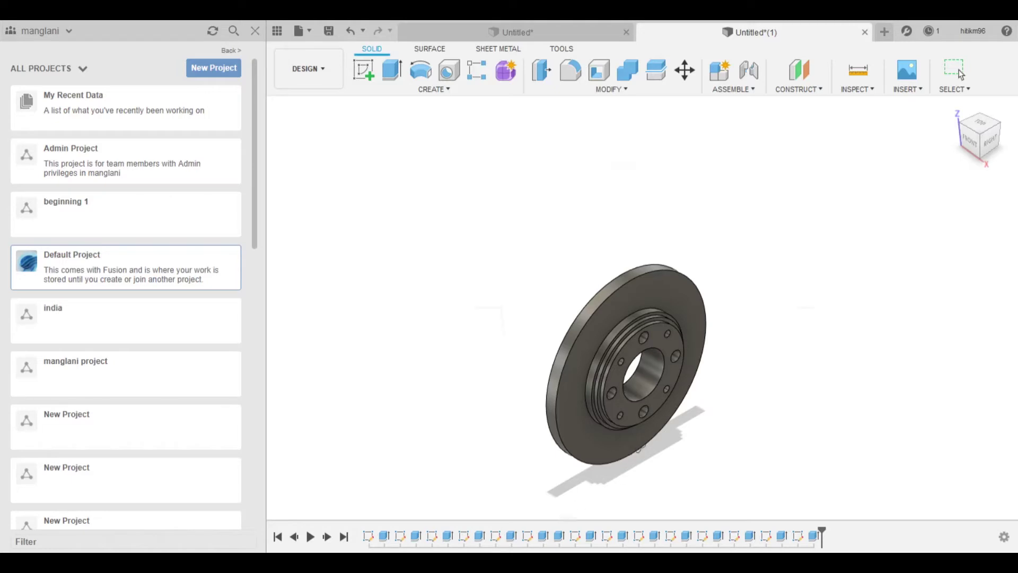
mouse_move(639, 448)
shift+middle_down()
mouse_move(715, 237)
mouse_move(740, 207)
mouse_move(820, 193)
mouse_move(718, 104)
mouse_move(771, 99)
mouse_move(824, 120)
mouse_move(897, 104)
shift+middle_up()
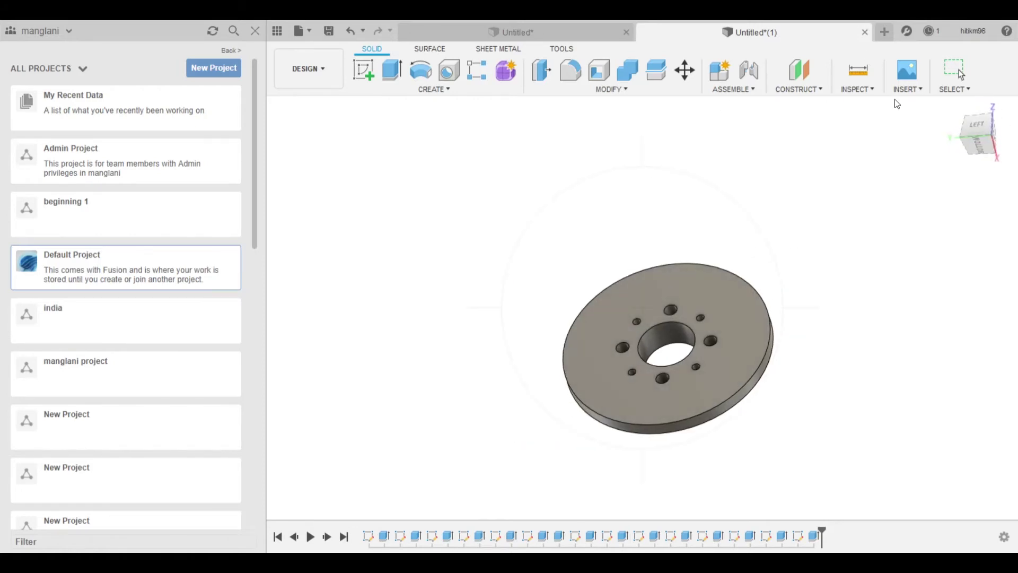
middle_drag(588, 228, 644, 315)
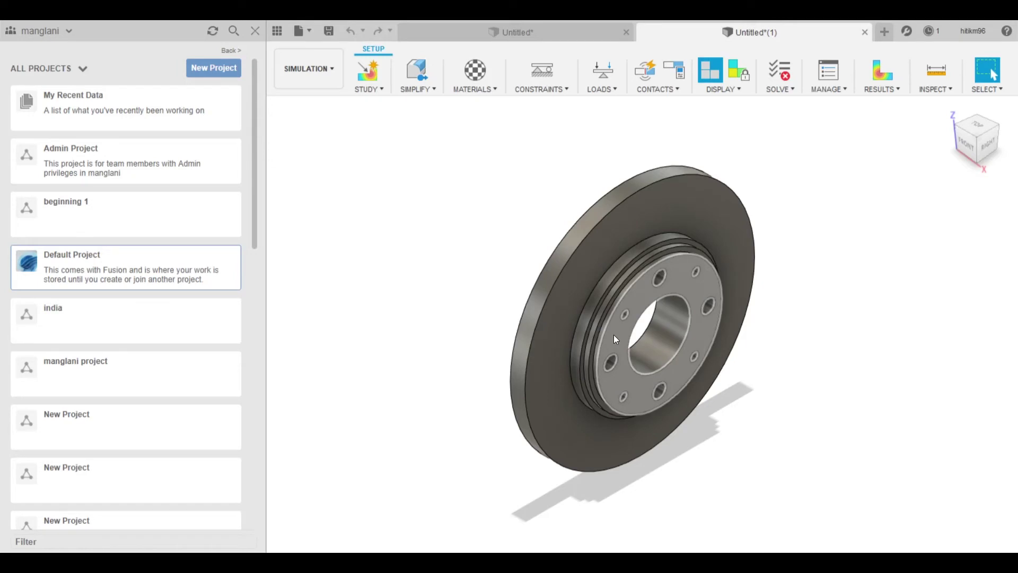
- Inspect the disc's front face and outer rim by selecting them, then clear the selection
click(568, 310)
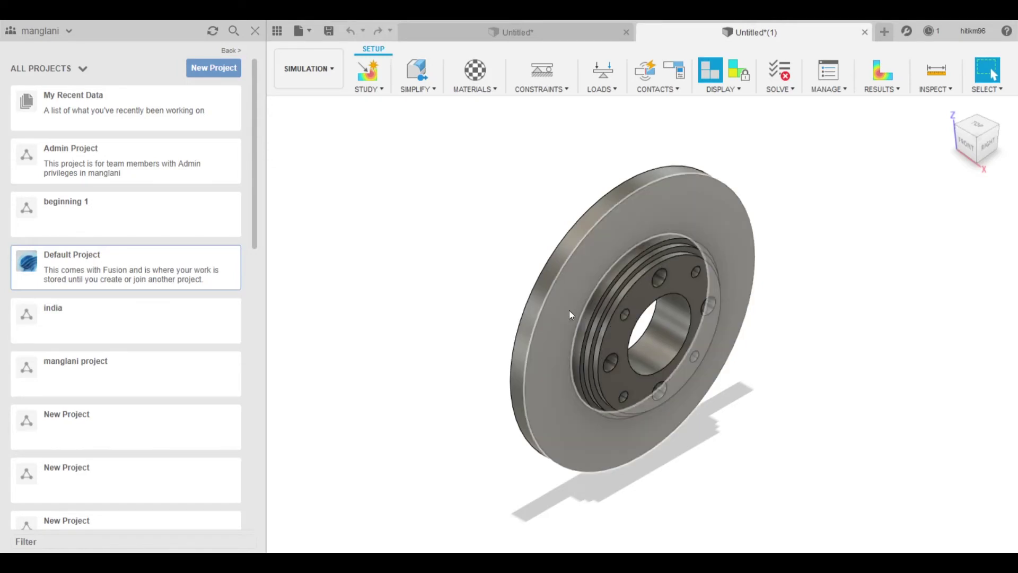
click(542, 287)
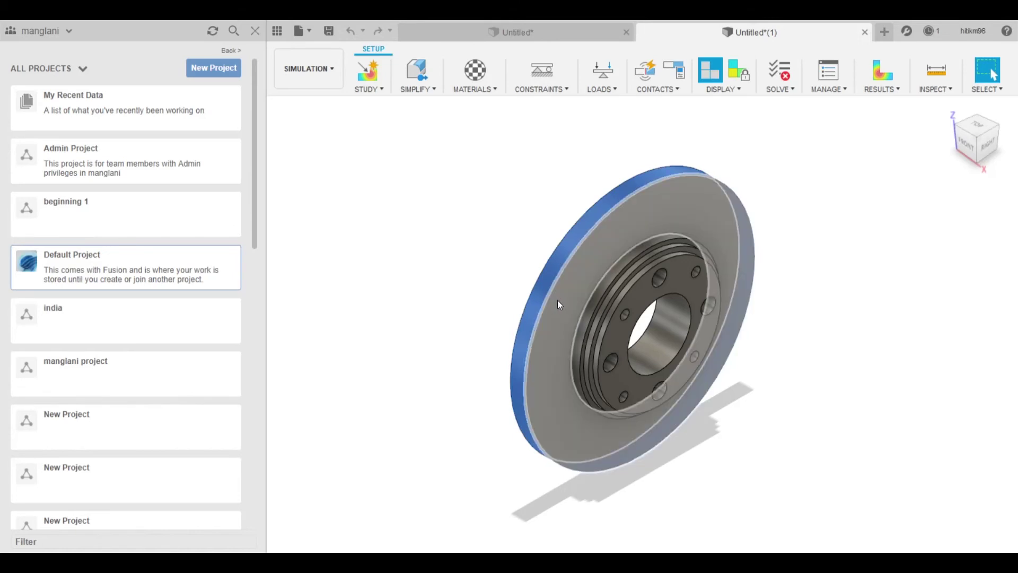
click(558, 300)
click(369, 306)
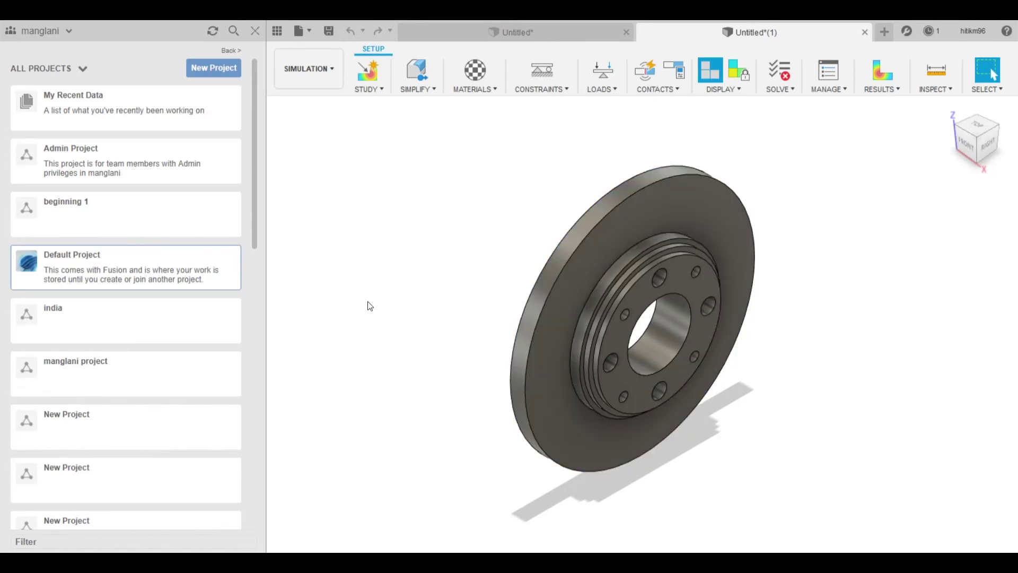